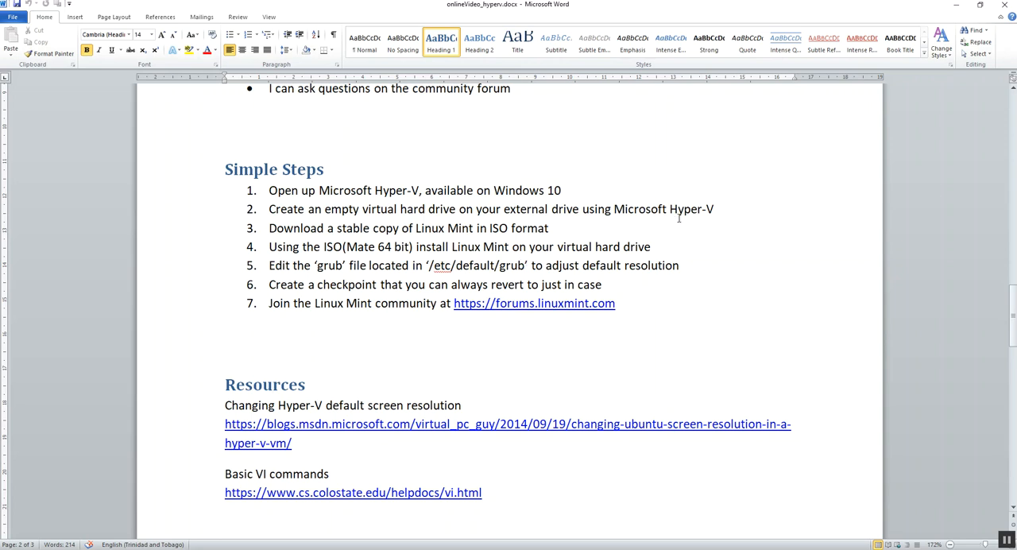
Switch to Hyper-V Manager and start a new virtual hard disk in VHDX format with the Fixed size type
{"action": "left_click_drag", "start_coordinate": [501, 209], "coordinate": [581, 209]}
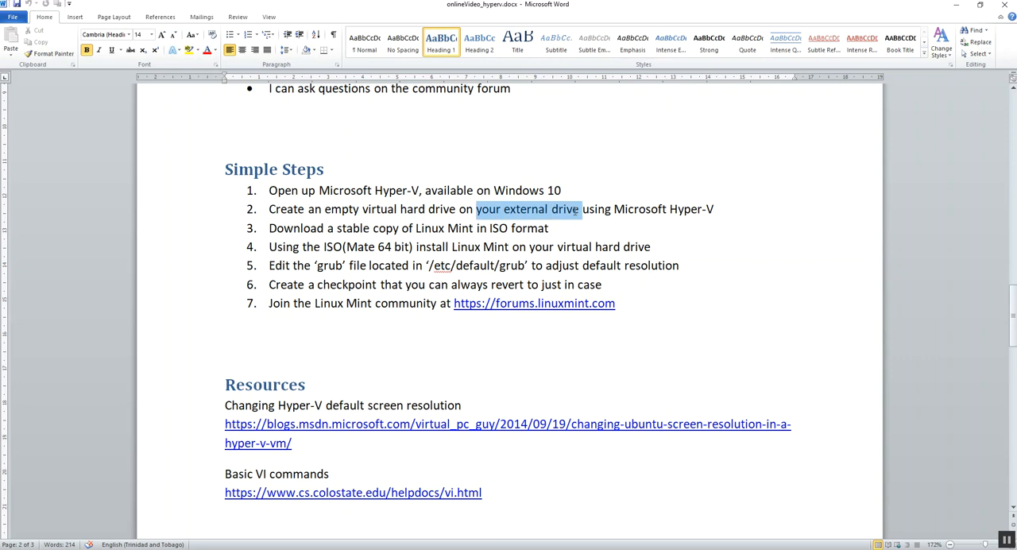
{"action": "key", "text": "alt+Tab"}
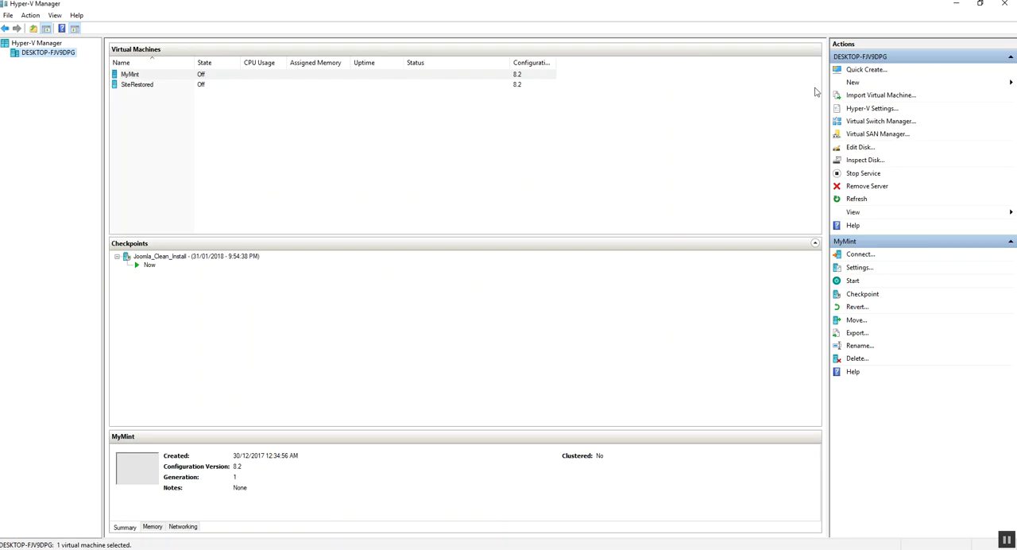
{"action": "left_click", "coordinate": [851, 83]}
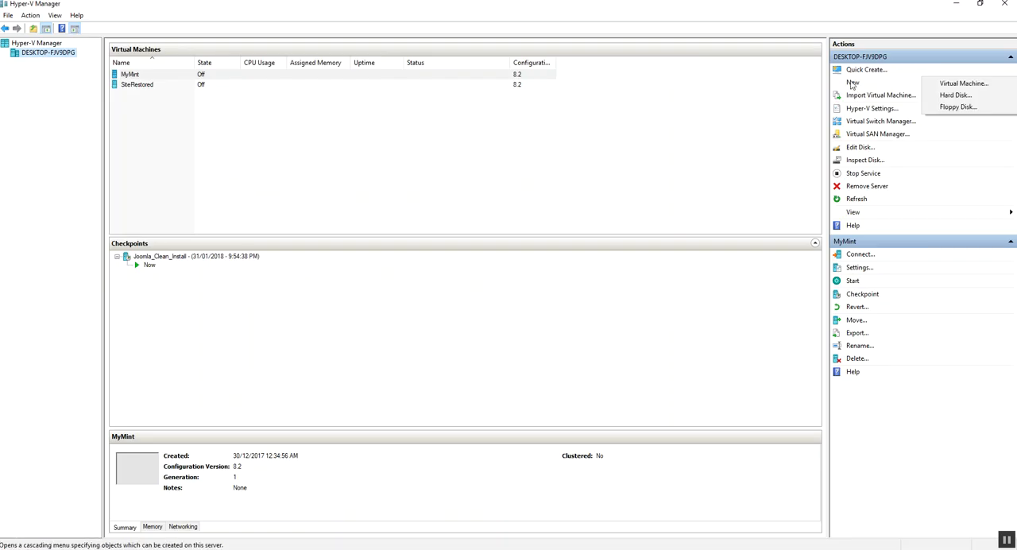
{"action": "left_click", "coordinate": [960, 95]}
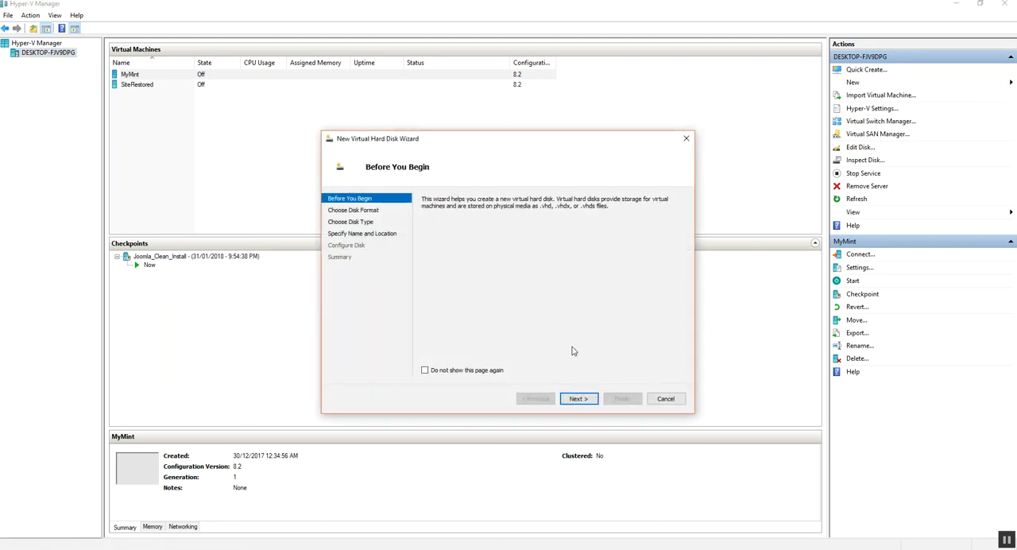
{"action": "left_click", "coordinate": [583, 399]}
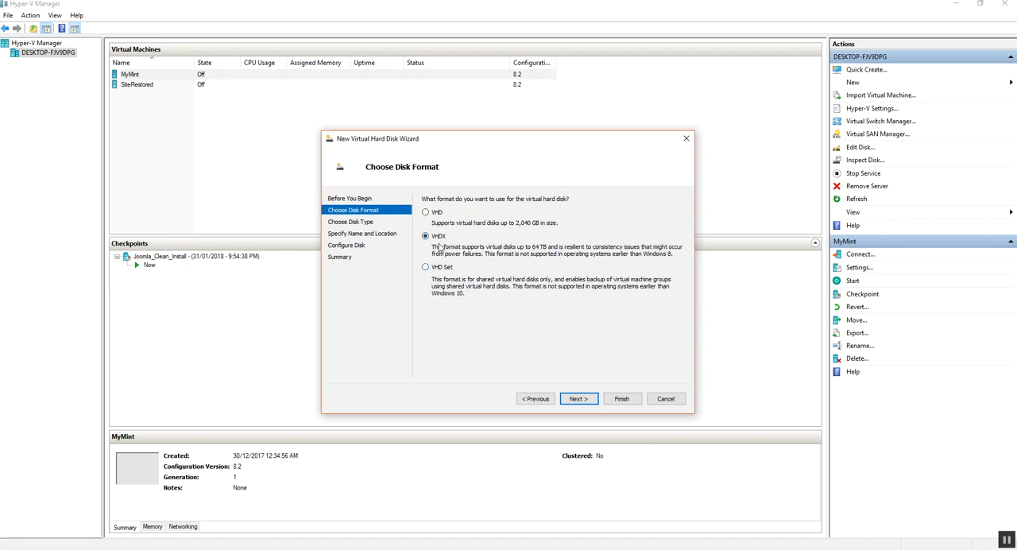
{"action": "left_click", "coordinate": [579, 401]}
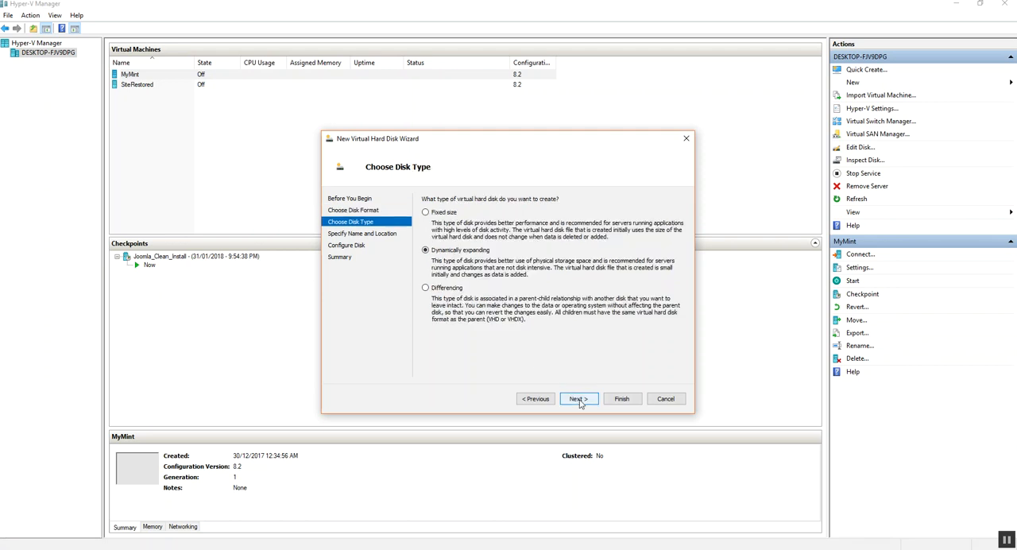
{"action": "left_click", "coordinate": [451, 212]}
{"action": "left_click", "coordinate": [579, 401]}
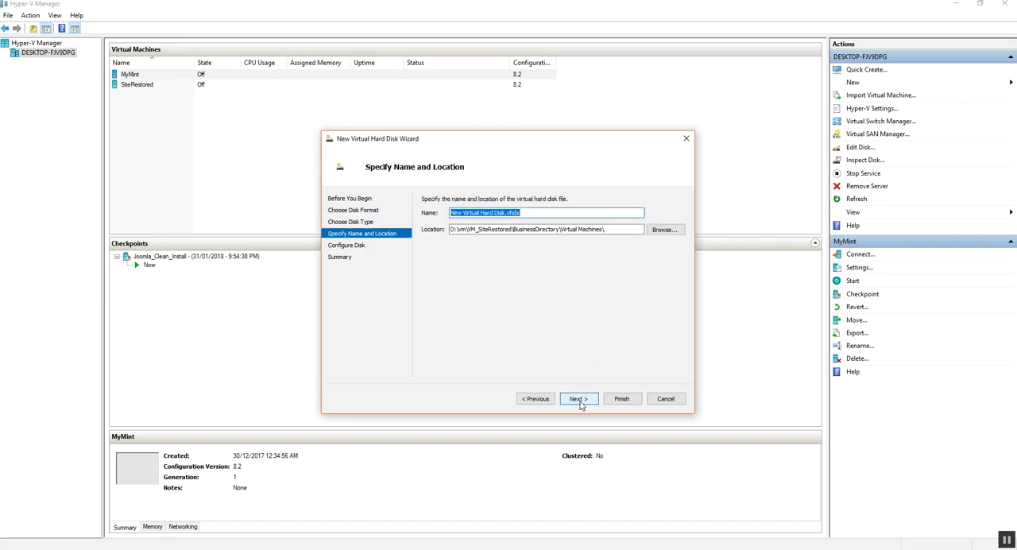
Name the virtual hard disk file Test1.vhdx
{"action": "left_click", "coordinate": [538, 213]}
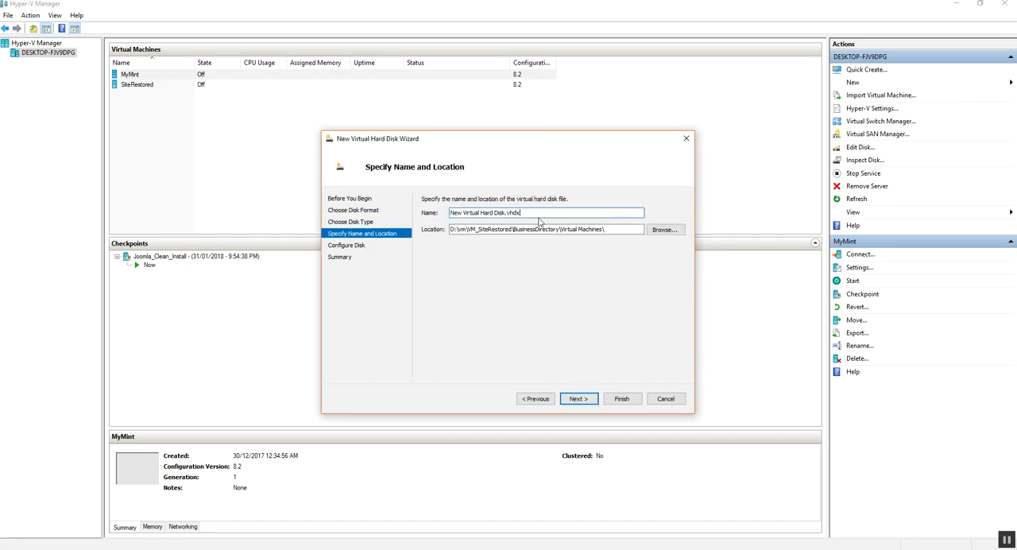
{"action": "key", "text": "Home"}
{"action": "key", "text": "Delete"}
{"action": "key", "text": "Delete"}
{"action": "key", "text": "Delete"}
{"action": "key", "text": "Delete"}
{"action": "key", "text": "Delete"}
{"action": "key", "text": "Delete"}
{"action": "key", "text": "Delete"}
{"action": "key", "text": "Delete"}
{"action": "key", "text": "Delete"}
{"action": "key", "text": "Delete"}
{"action": "key", "text": "Delete"}
{"action": "key", "text": "Delete"}
{"action": "key", "text": "Delete"}
{"action": "key", "text": "Delete"}
{"action": "key", "text": "Delete"}
{"action": "key", "text": "Delete"}
{"action": "key", "text": "Delete"}
{"action": "key", "text": "Delete"}
{"action": "key", "text": "Delete"}
{"action": "key", "text": "Delete"}
{"action": "key", "text": "Delete"}
{"action": "type", "text": "Test"}
{"action": "key", "text": "BackSpace"}
{"action": "key", "text": "BackSpace"}
{"action": "key", "text": "BackSpace"}
{"action": "type", "text": "est1"}
Set the disk's storage location to the vm_lesson folder on My Passport (D:)
{"action": "left_click", "coordinate": [669, 230]}
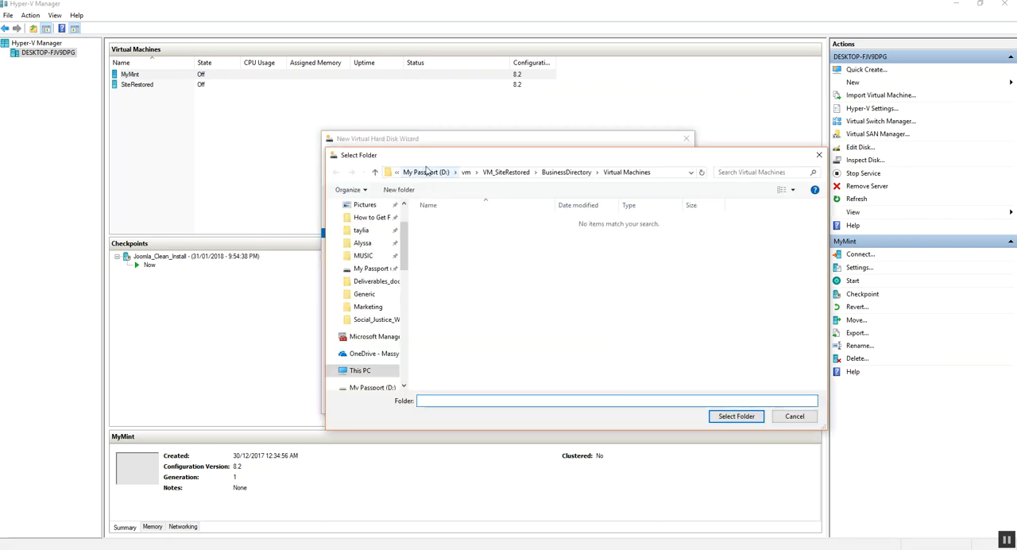
{"action": "left_click", "coordinate": [429, 172]}
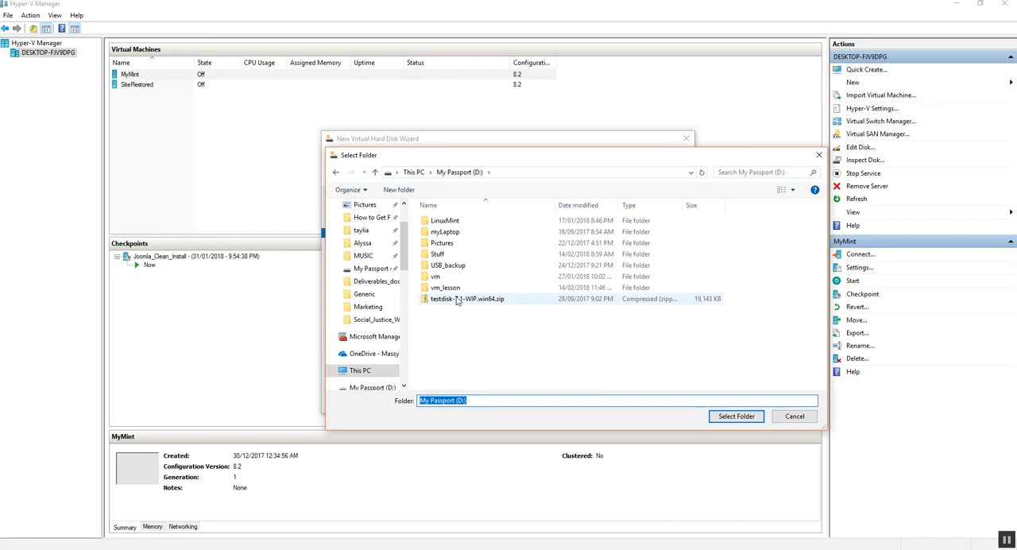
{"action": "double_click", "coordinate": [446, 287]}
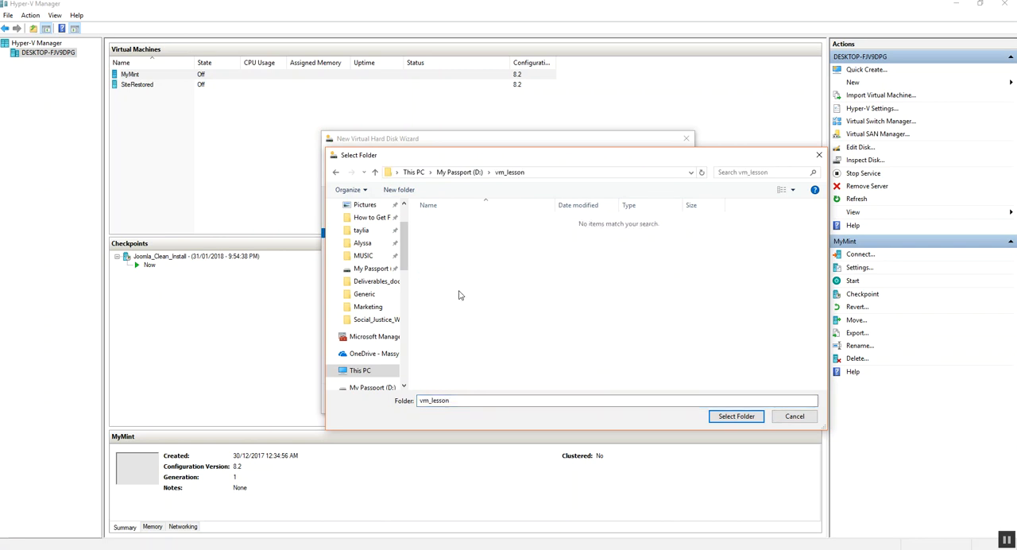
{"action": "left_click", "coordinate": [734, 416]}
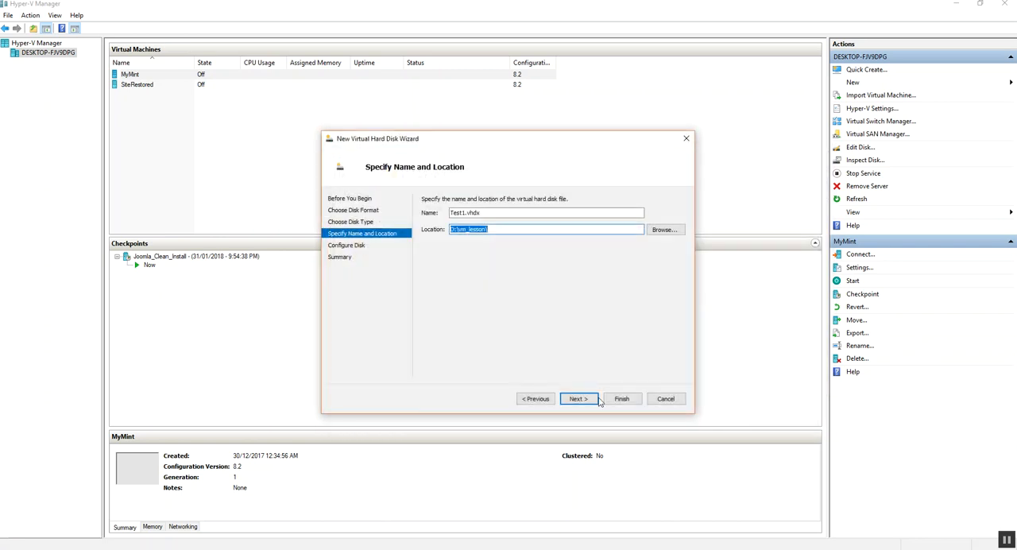
{"action": "left_click", "coordinate": [577, 399]}
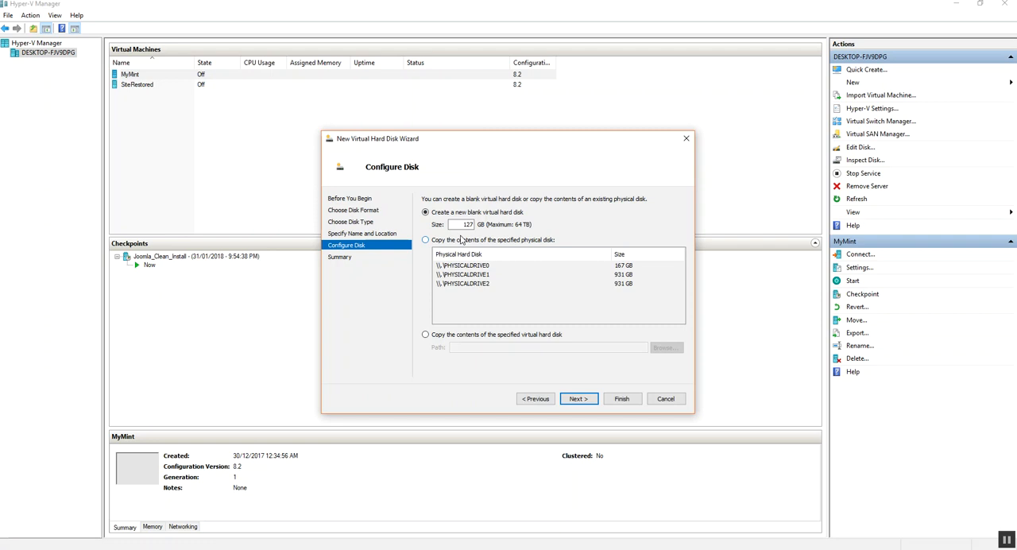
Set the blank virtual hard disk's size to 50 GB and create the disk
{"action": "left_click_drag", "start_coordinate": [456, 226], "coordinate": [478, 227]}
{"action": "type", "text": "50"}
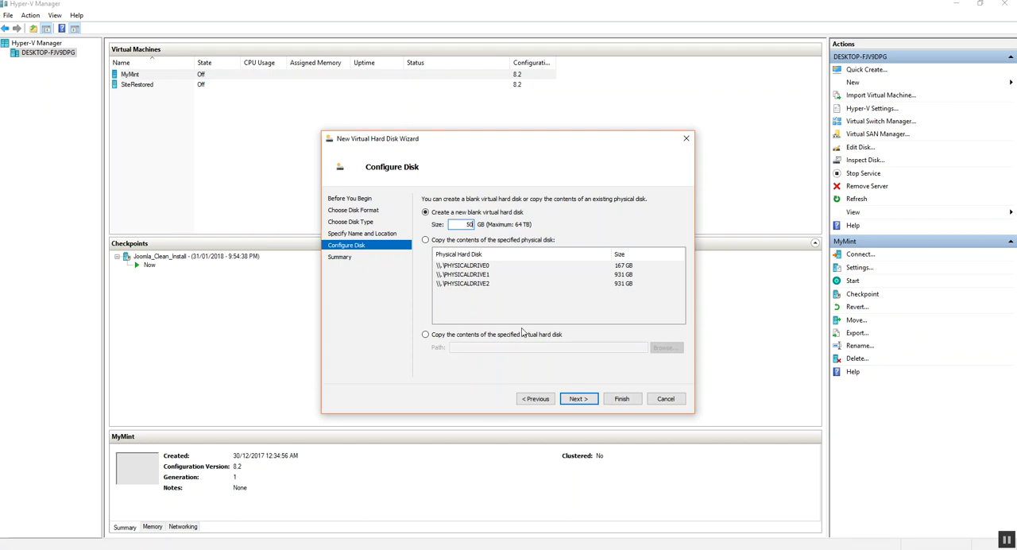
{"action": "left_click", "coordinate": [579, 399]}
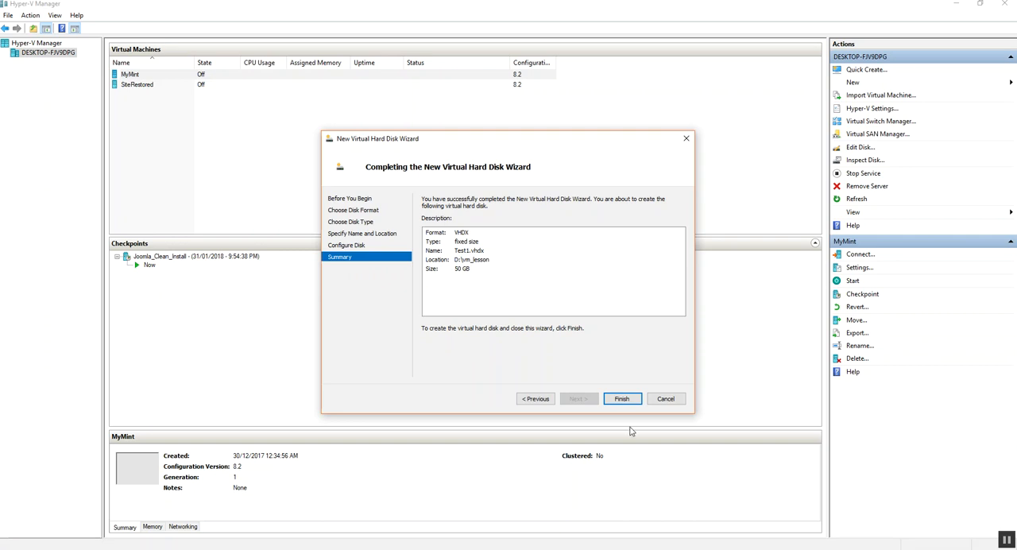
{"action": "left_click", "coordinate": [622, 399]}
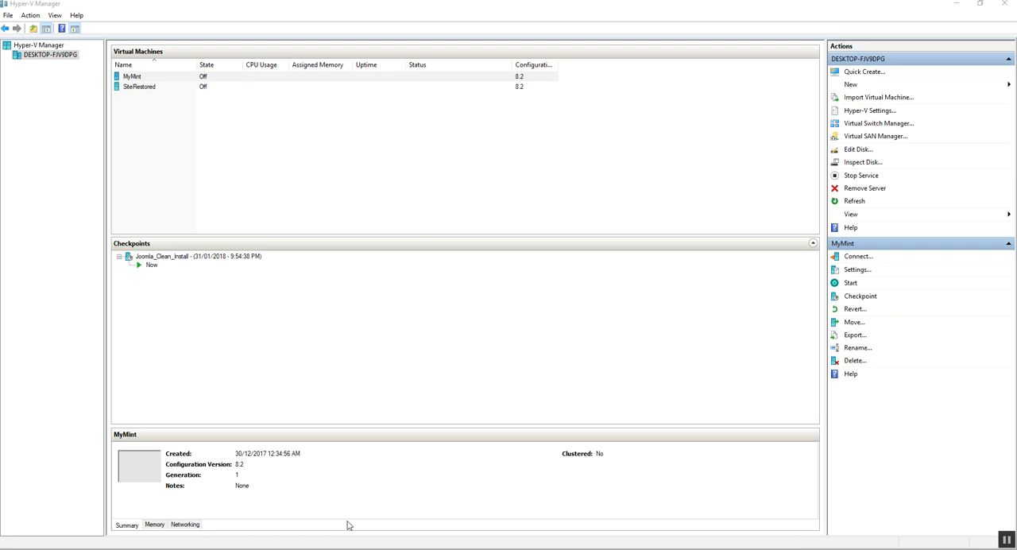
Check the vm_lesson folder in File Explorer for the new disk file and return to the Simple Steps list in Word
{"action": "left_click", "coordinate": [220, 548]}
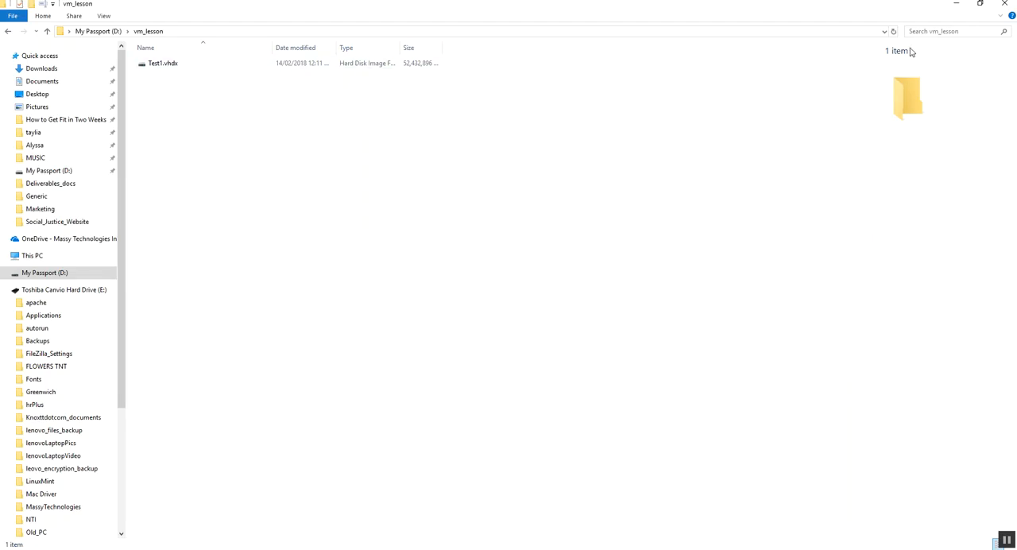
{"action": "left_click", "coordinate": [957, 4]}
{"action": "left_click", "coordinate": [357, 548]}
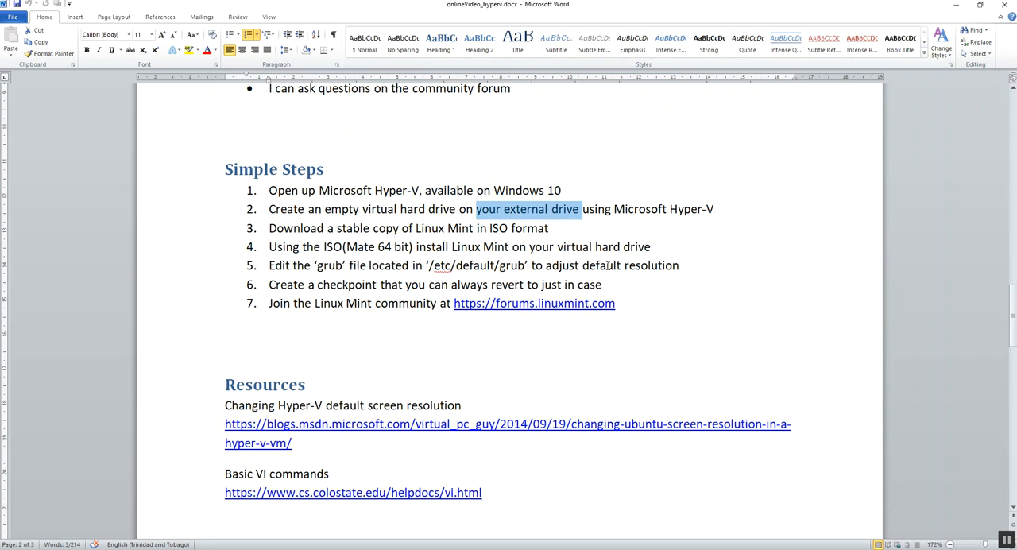
View the Linux Mint 18.3 download page in the browser, and return to the Word document
{"action": "left_click", "coordinate": [956, 4]}
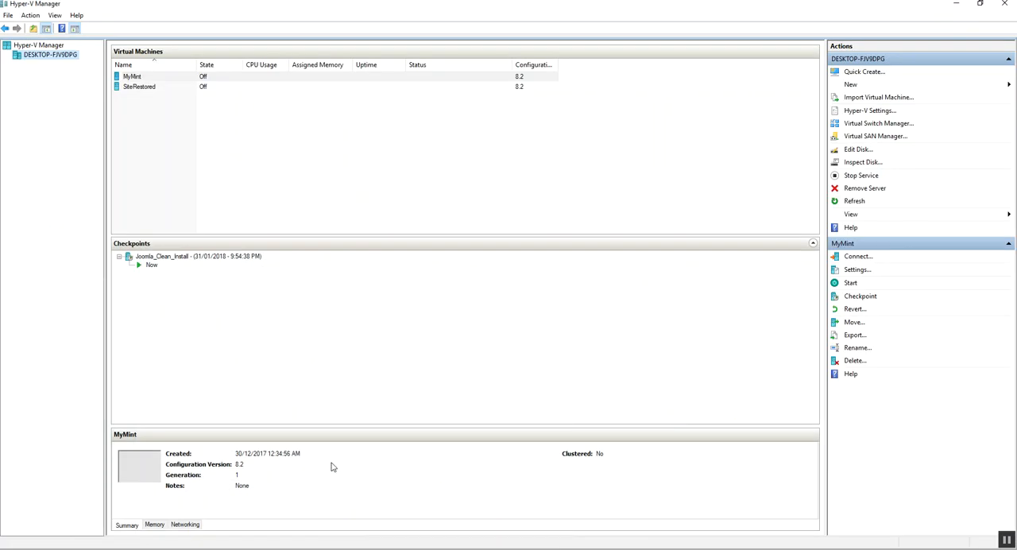
{"action": "left_click", "coordinate": [955, 4]}
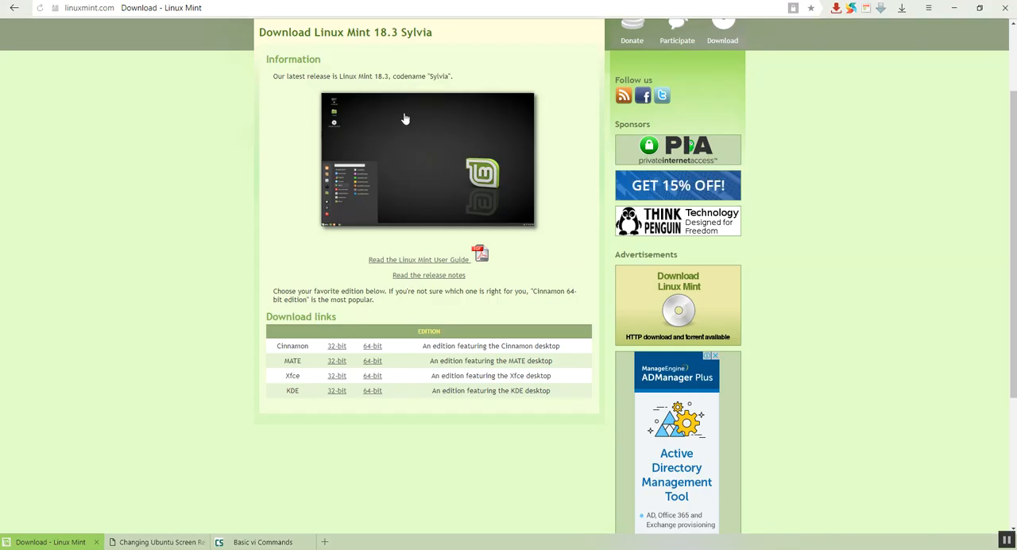
{"action": "left_click", "coordinate": [253, 6]}
{"action": "left_click", "coordinate": [56, 473]}
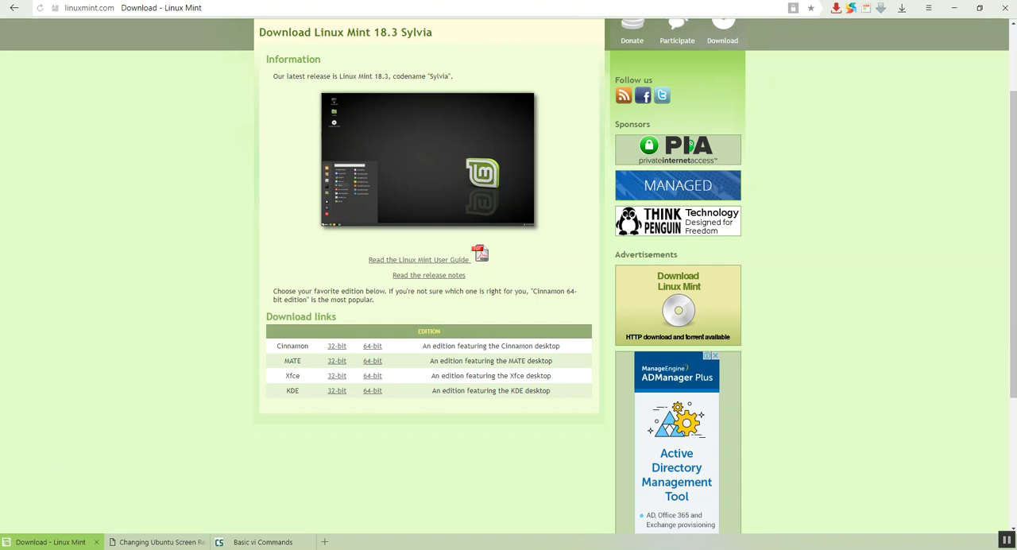
{"action": "mouse_move", "coordinate": [219, 548]}
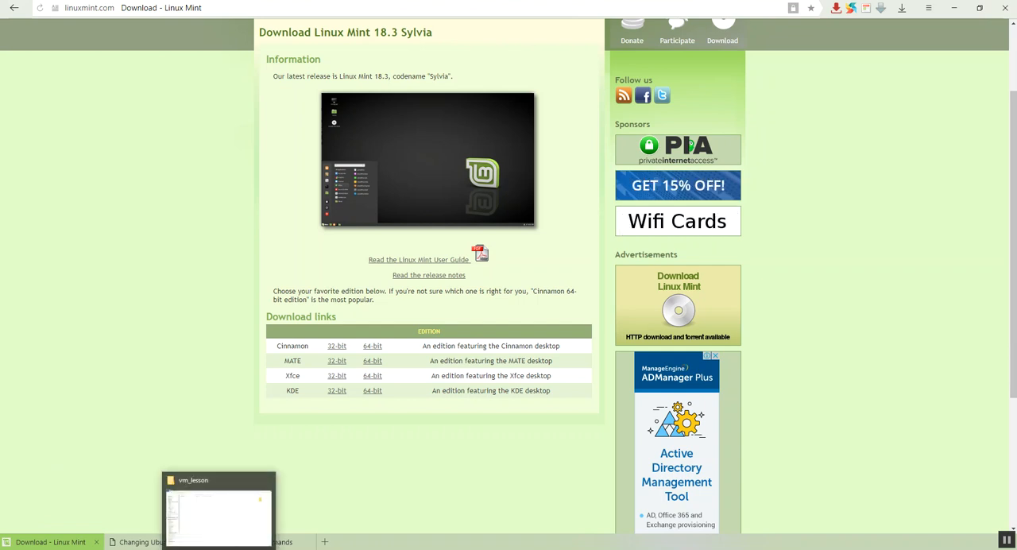
{"action": "left_click", "coordinate": [302, 547]}
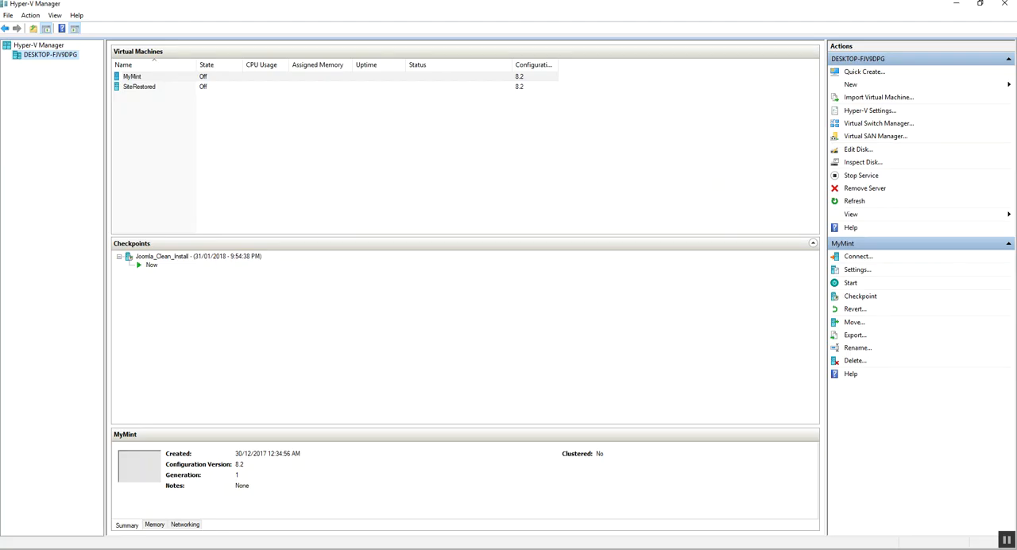
{"action": "left_click", "coordinate": [138, 548]}
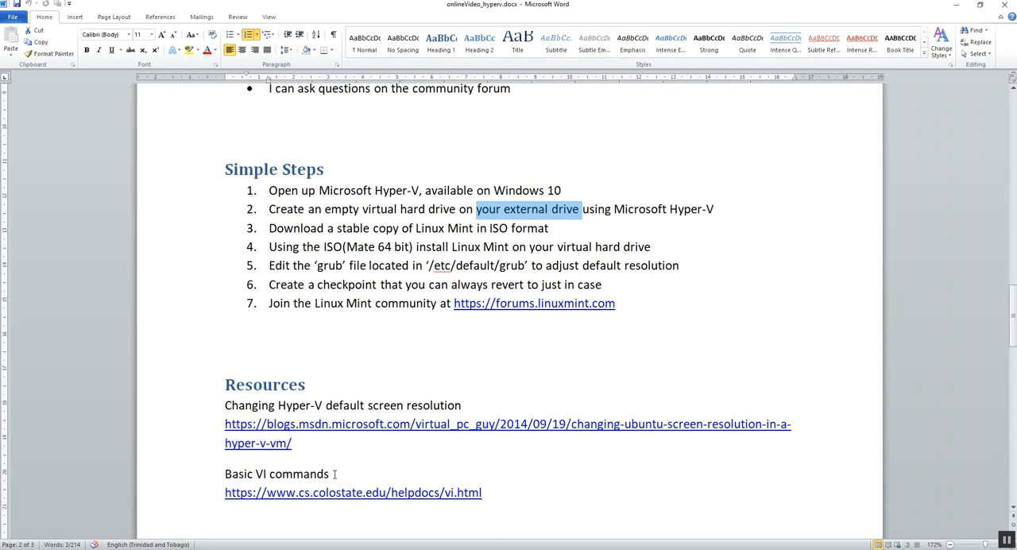
Switch to Hyper-V Manager and start a new virtual machine named TestMachine
{"action": "key", "text": "alt+Tab"}
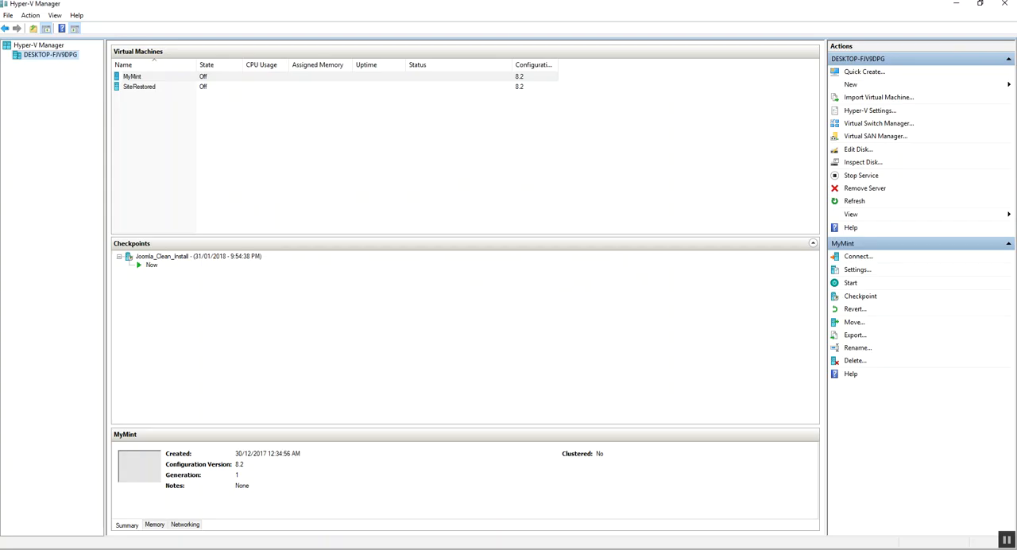
{"action": "left_click", "coordinate": [871, 85]}
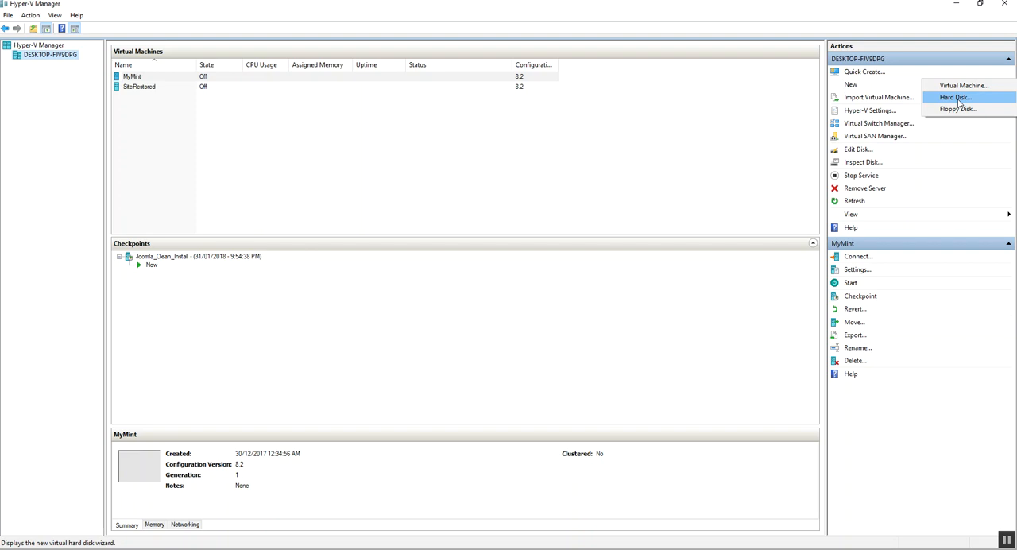
{"action": "left_click", "coordinate": [961, 85]}
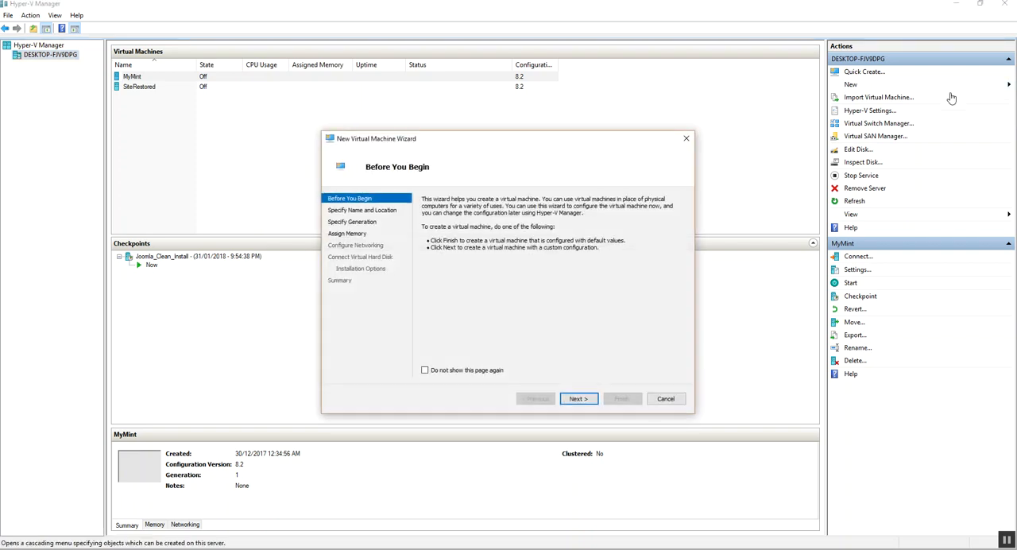
{"action": "left_click", "coordinate": [577, 399]}
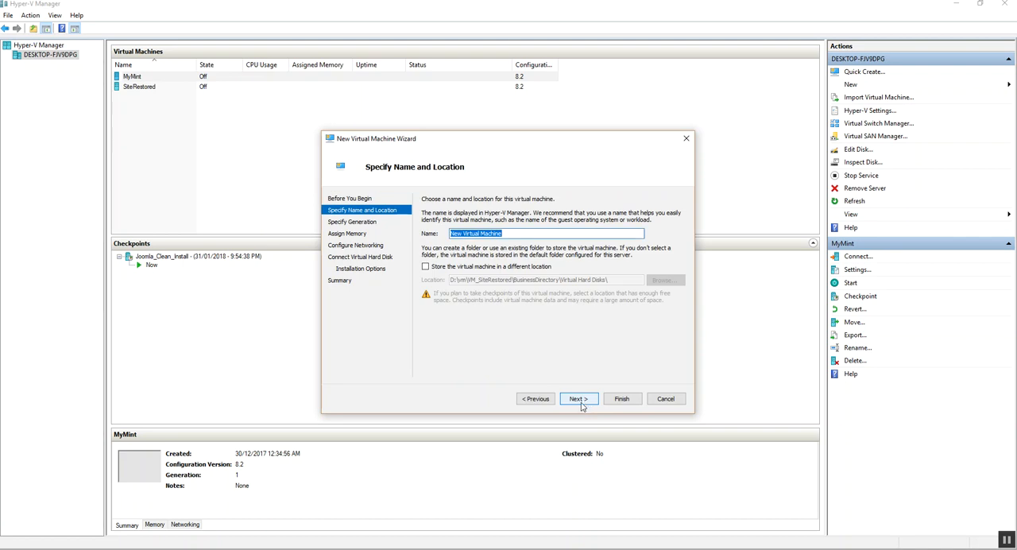
{"action": "type", "text": "TE"}
{"action": "key", "text": "BackSpace"}
{"action": "key", "text": "BackSpace"}
Store the virtual machine in the vm_lesson folder on My Passport (D:) and accept Generation 1
{"action": "left_click", "coordinate": [425, 267]}
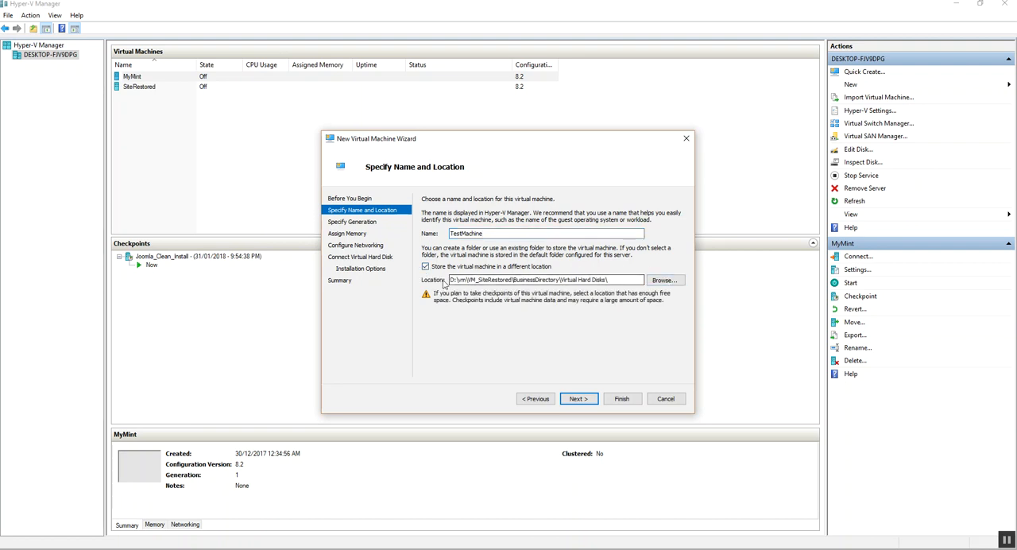
{"action": "left_click", "coordinate": [664, 280]}
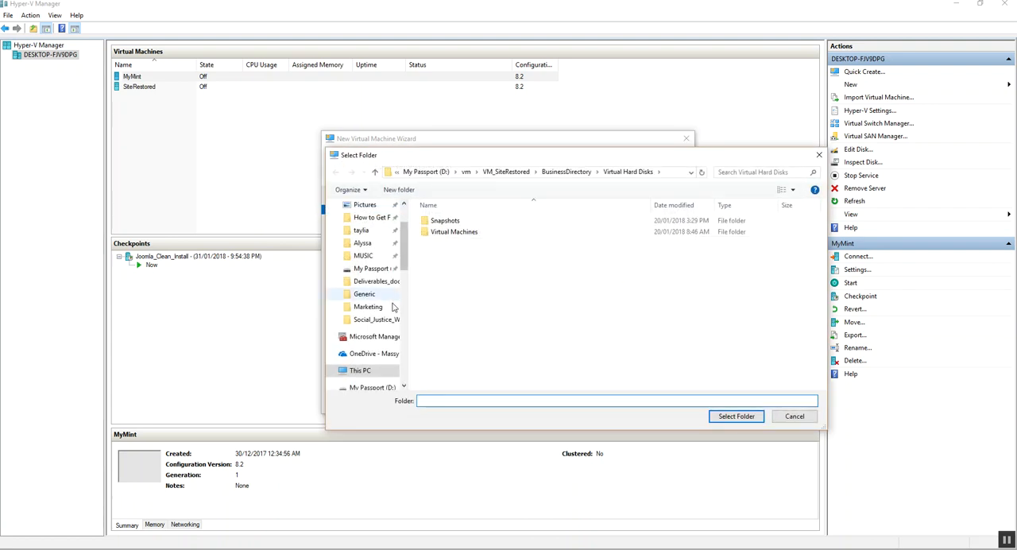
{"action": "left_click", "coordinate": [378, 270]}
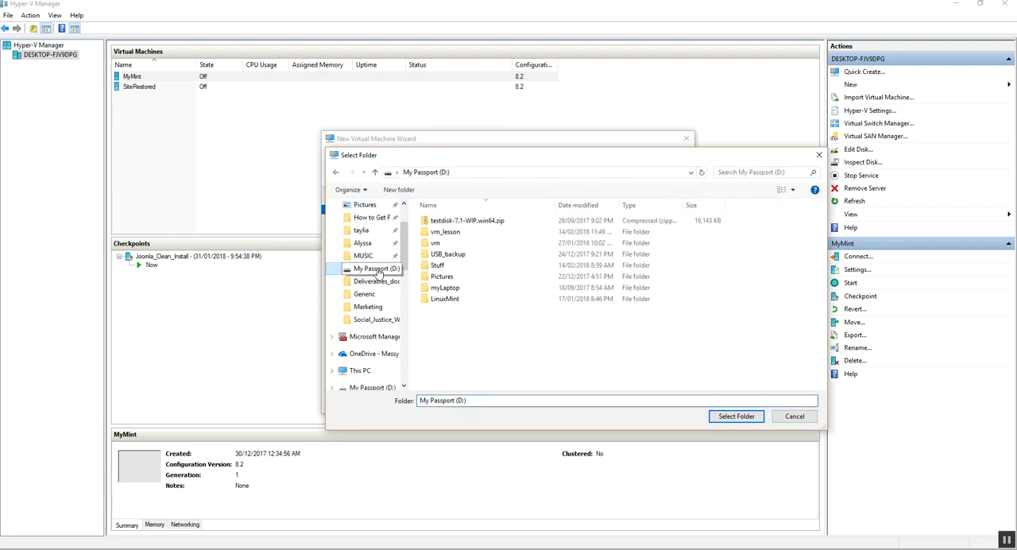
{"action": "double_click", "coordinate": [457, 232]}
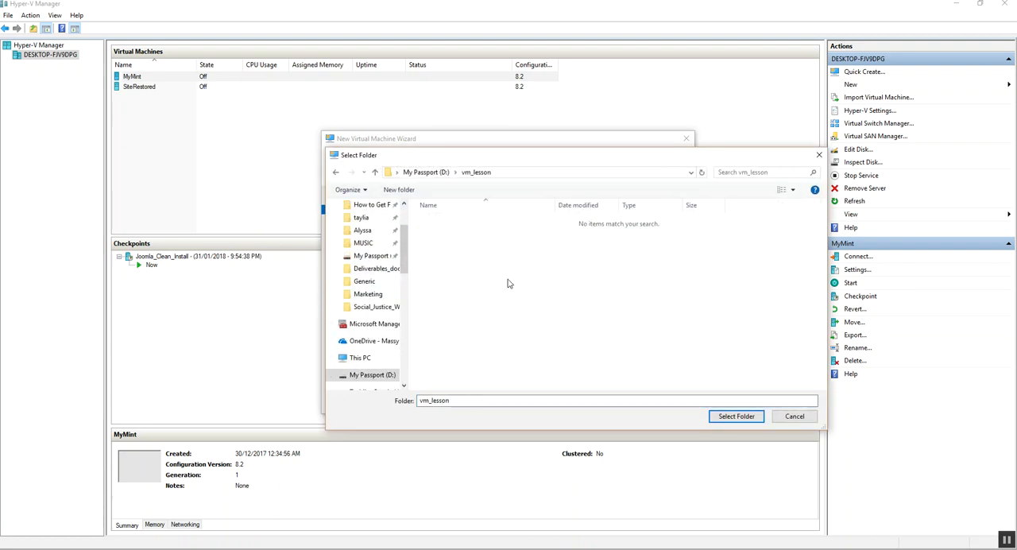
{"action": "left_click", "coordinate": [735, 416]}
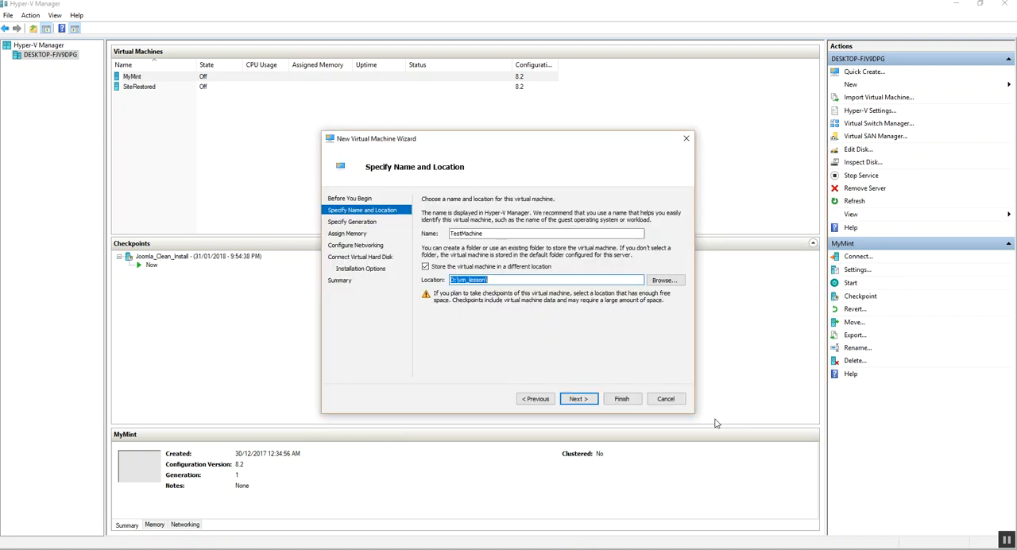
{"action": "left_click", "coordinate": [577, 400]}
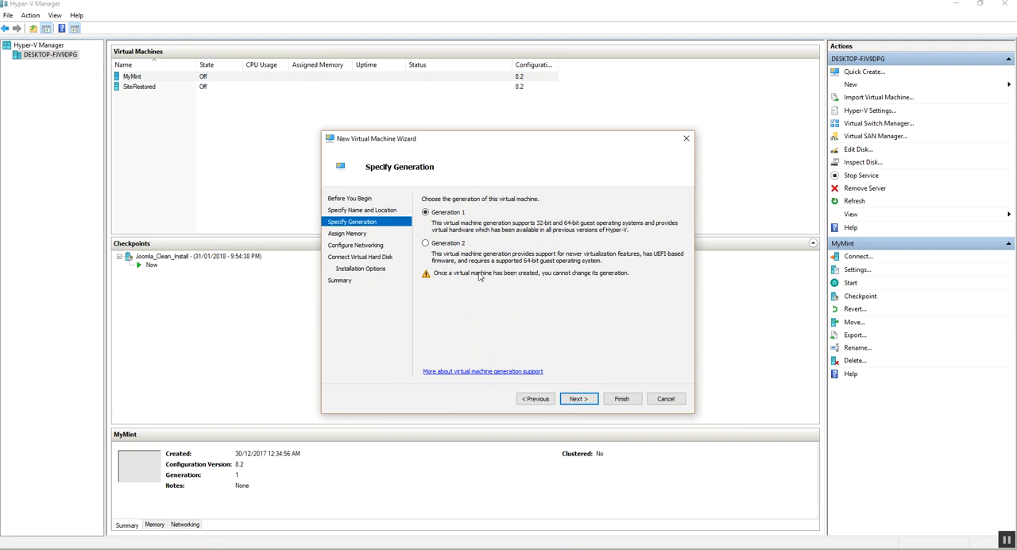
{"action": "left_click", "coordinate": [578, 399]}
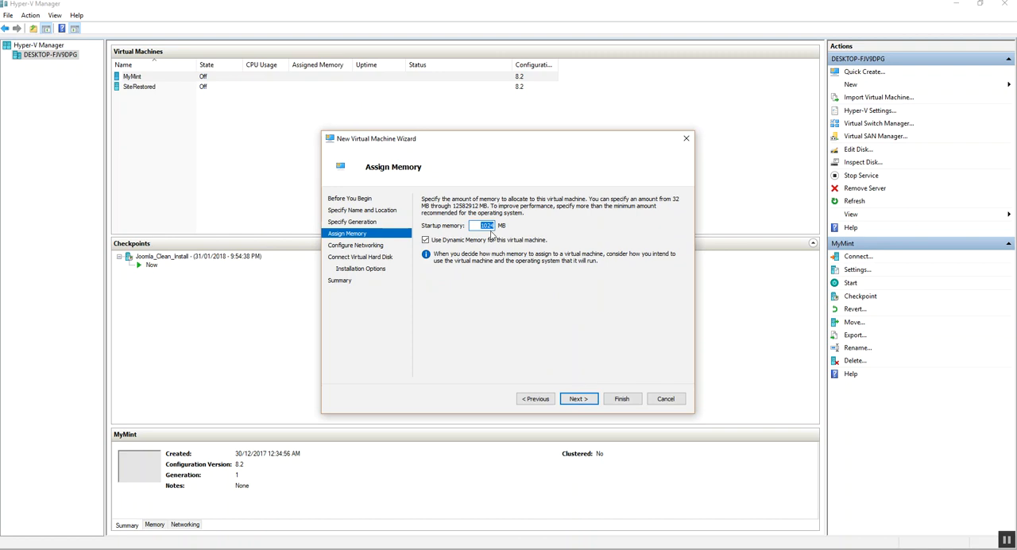
Set the virtual machine's startup memory to 3072 MB and continue to the networking settings
{"action": "type", "text": "3"}
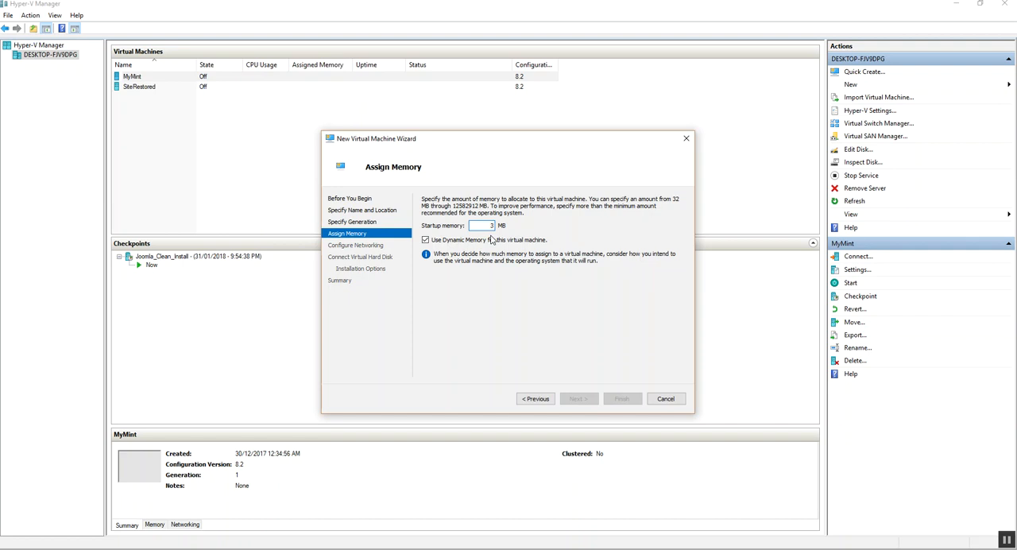
{"action": "type", "text": "072"}
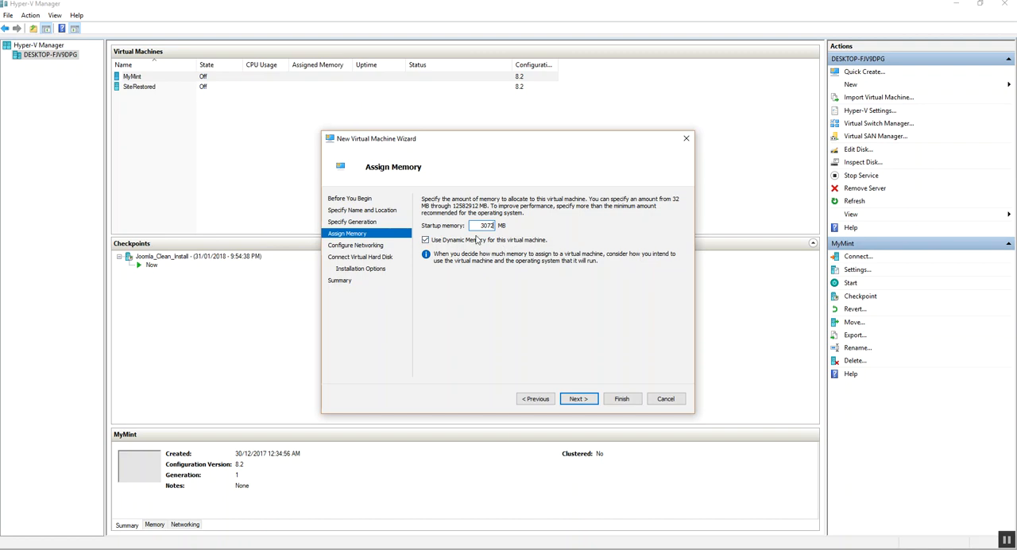
{"action": "left_click_drag", "start_coordinate": [480, 224], "coordinate": [499, 228]}
{"action": "left_click", "coordinate": [582, 398]}
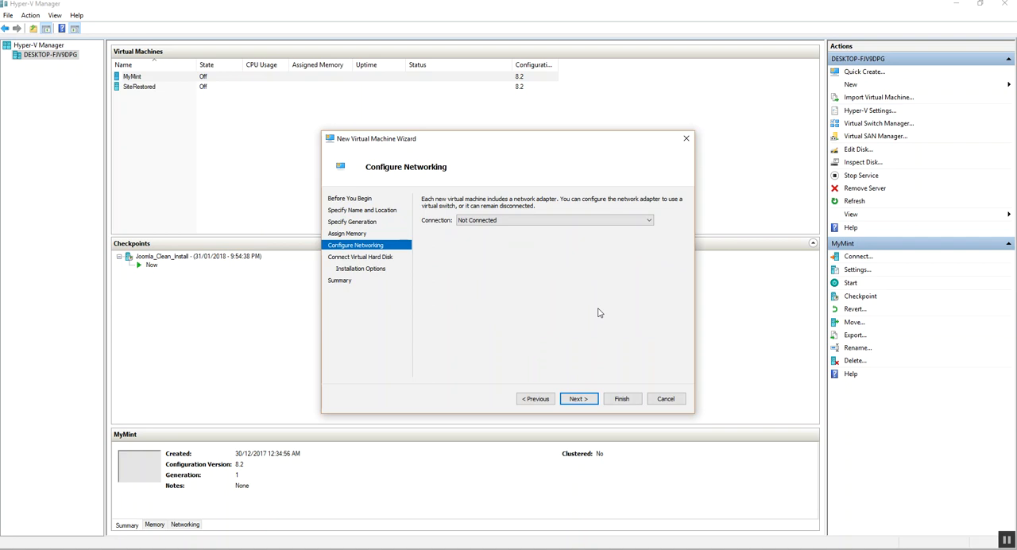
Connect the virtual machine's network adapter to Default Switch and continue to the hard disk settings
{"action": "left_click", "coordinate": [618, 220]}
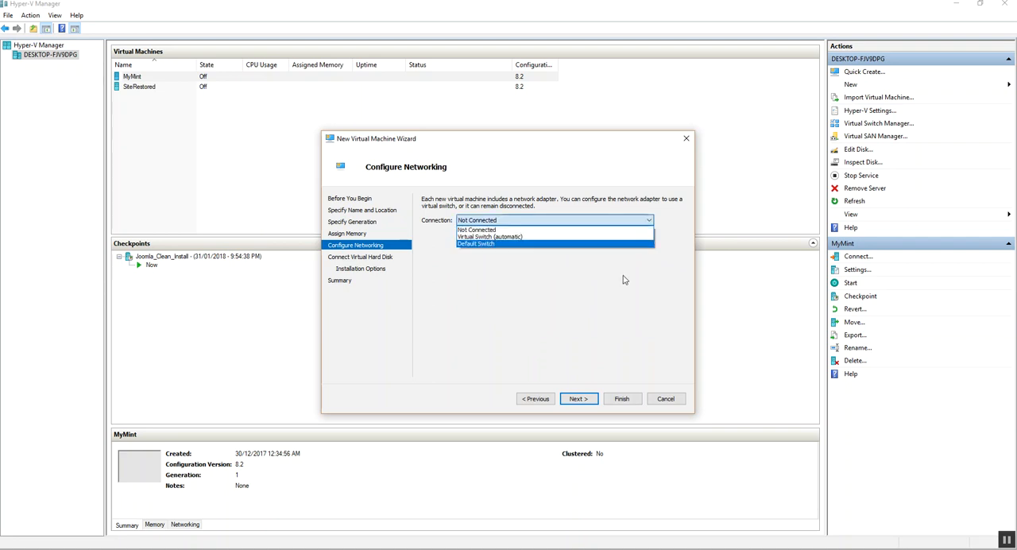
{"action": "left_click", "coordinate": [623, 244]}
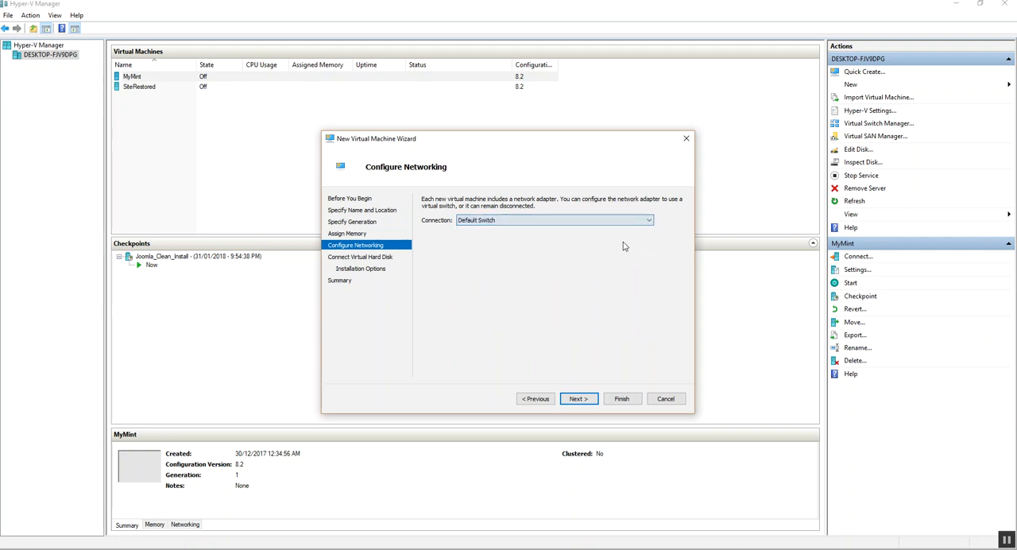
{"action": "left_click", "coordinate": [577, 399]}
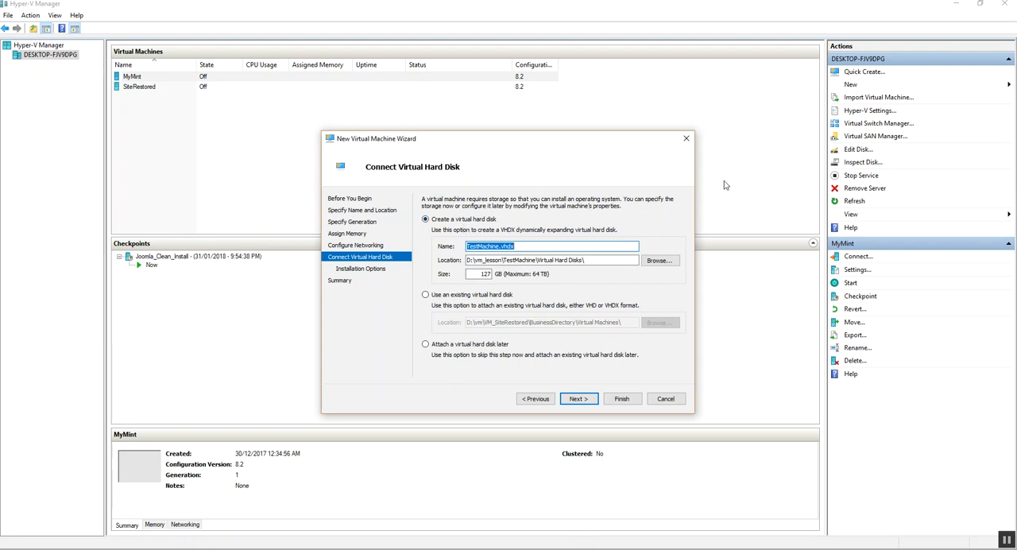
Attach the existing virtual hard disk Test1.vhdx from the vm_lesson folder on My Passport (D:) and finish creating the virtual machine
{"action": "left_click", "coordinate": [425, 295]}
{"action": "left_click", "coordinate": [656, 324]}
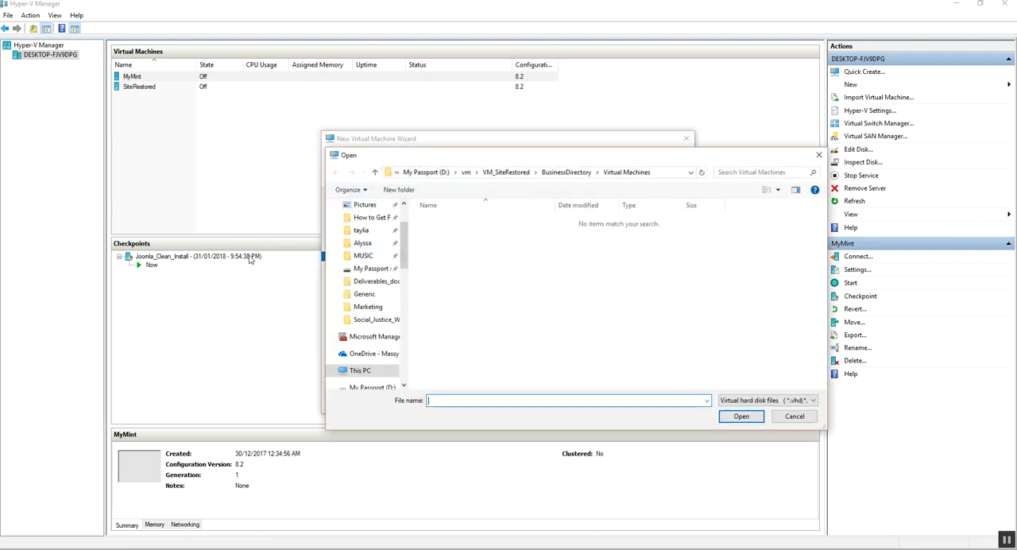
{"action": "left_click", "coordinate": [364, 270]}
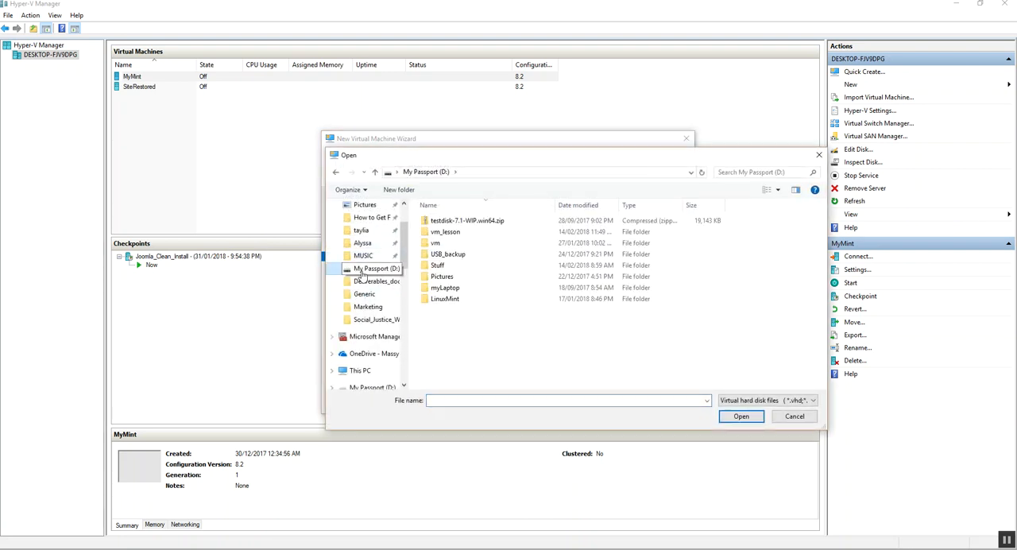
{"action": "double_click", "coordinate": [451, 231]}
{"action": "left_click", "coordinate": [451, 223]}
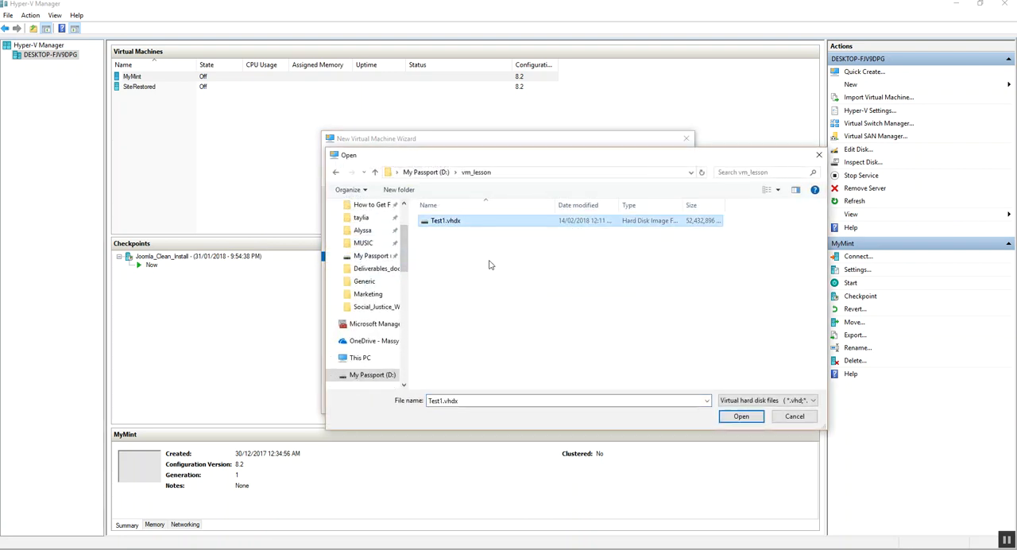
{"action": "left_click", "coordinate": [732, 416]}
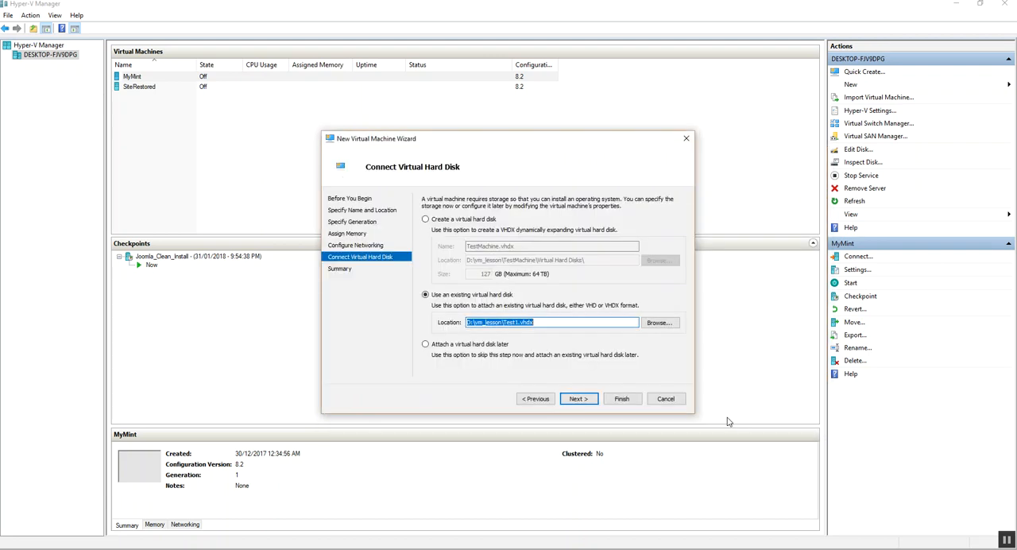
{"action": "left_click", "coordinate": [578, 398]}
{"action": "left_click", "coordinate": [621, 399]}
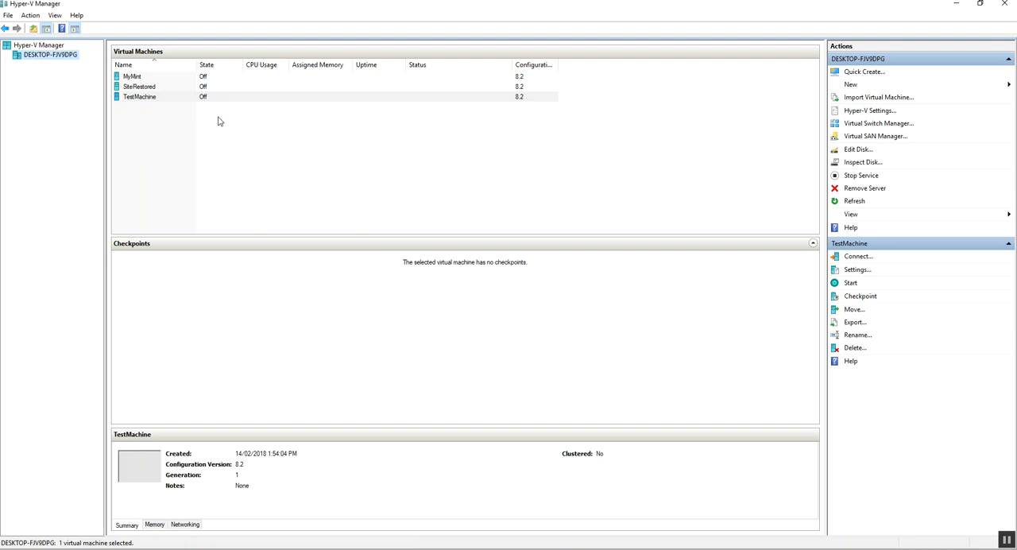
In TestMachine's settings, load linuxmint-18.2-mate-64bit.iso from the LinuxMint folder on My Passport (D:) as the DVD drive's image file
{"action": "left_click", "coordinate": [160, 98]}
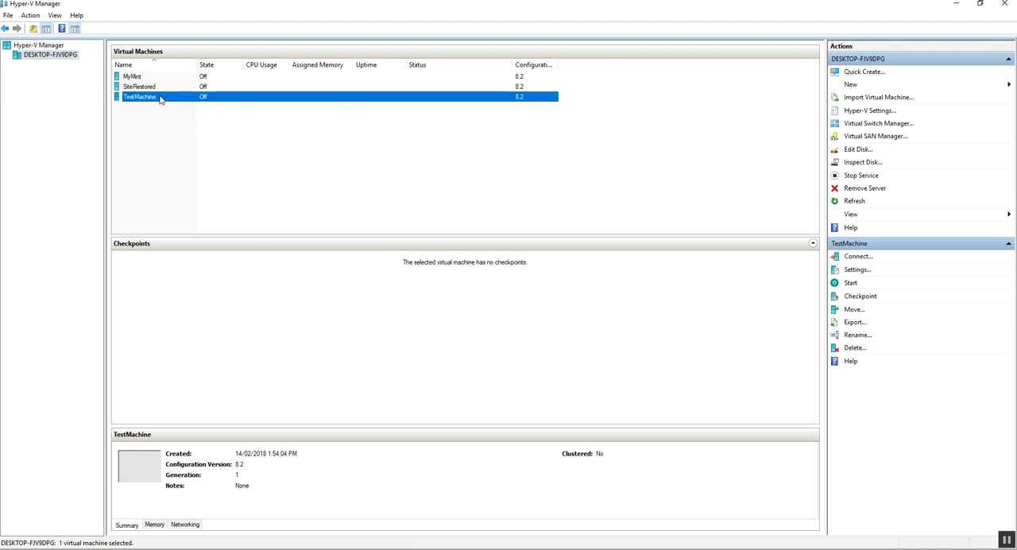
{"action": "right_click", "coordinate": [160, 99]}
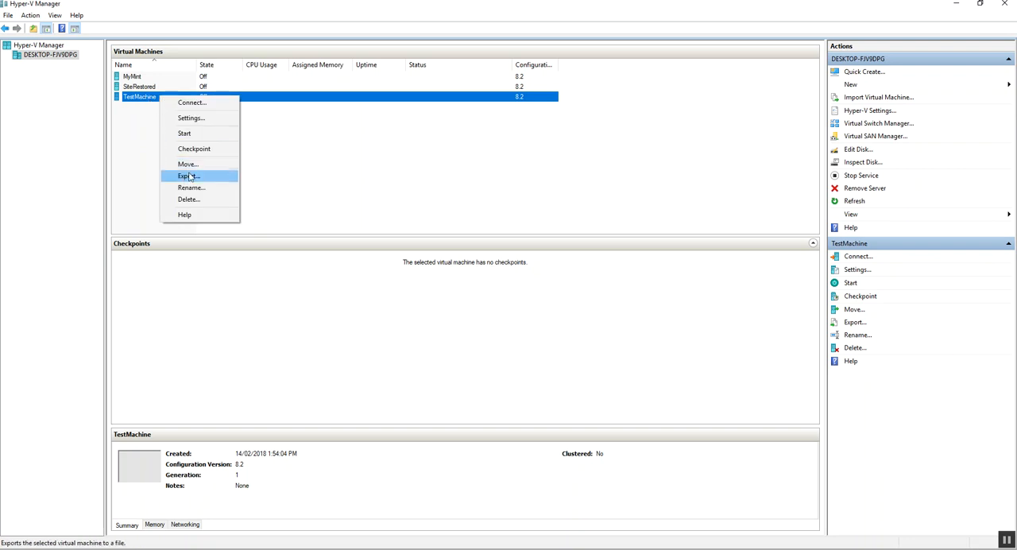
{"action": "left_click", "coordinate": [202, 120]}
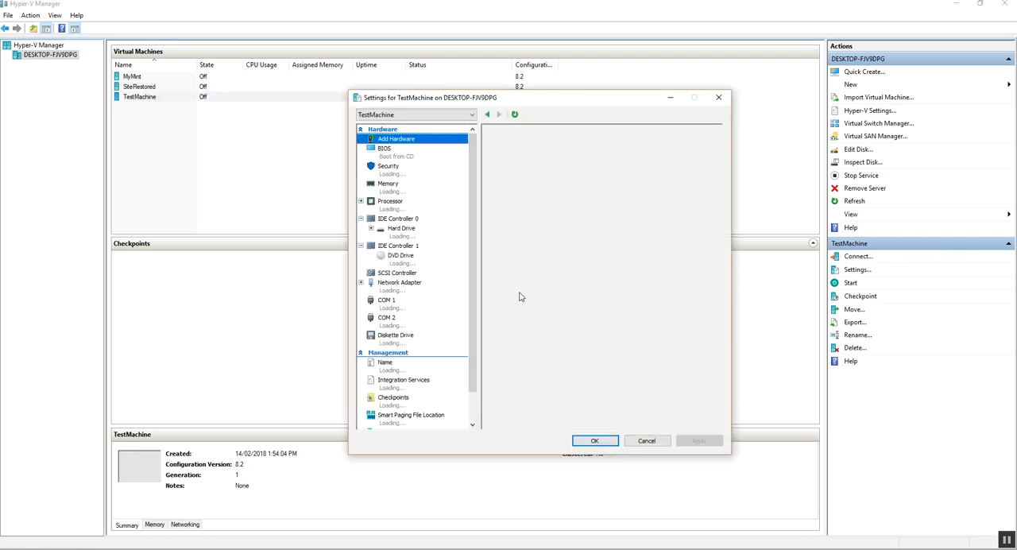
{"action": "left_click", "coordinate": [400, 260]}
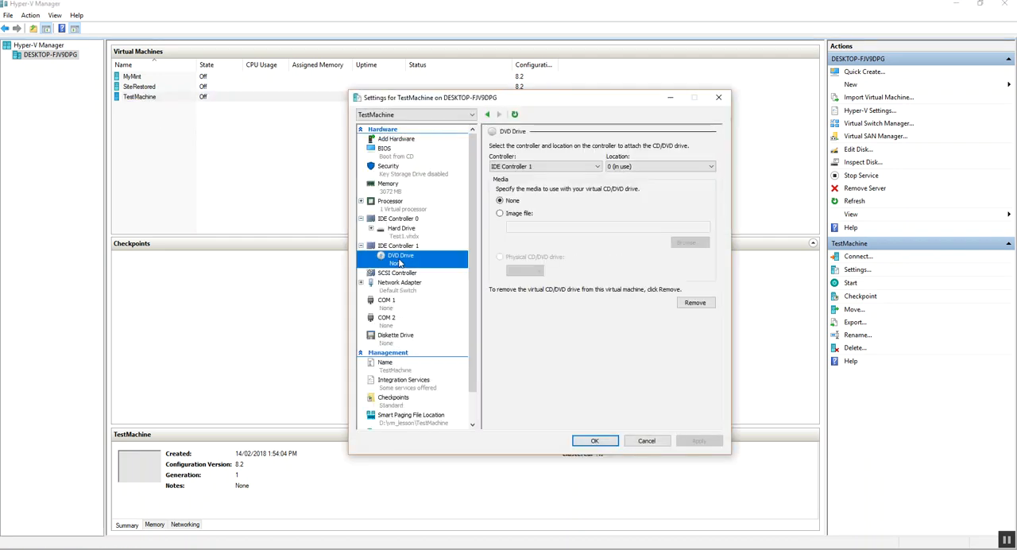
{"action": "left_click", "coordinate": [500, 213]}
{"action": "left_click", "coordinate": [681, 243]}
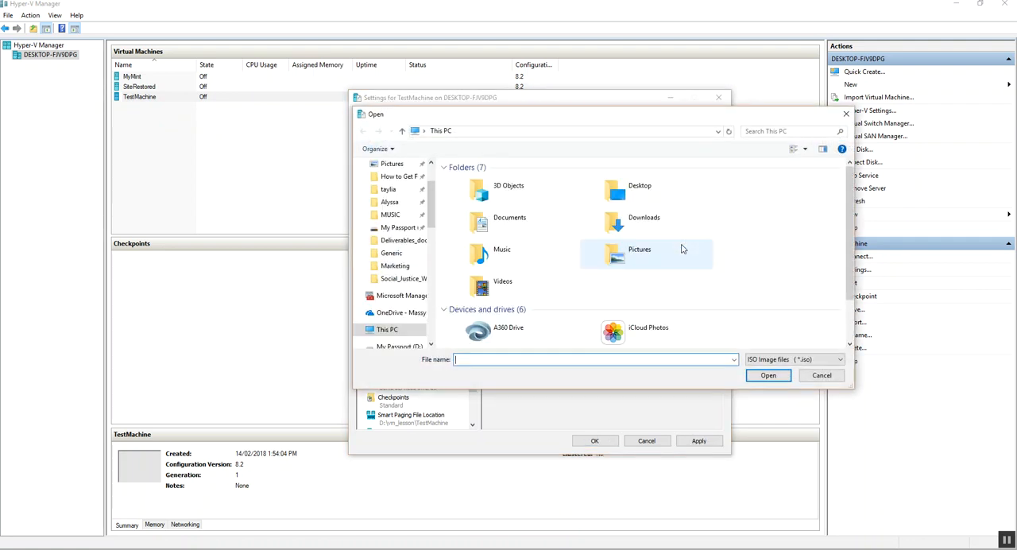
{"action": "left_click", "coordinate": [405, 228]}
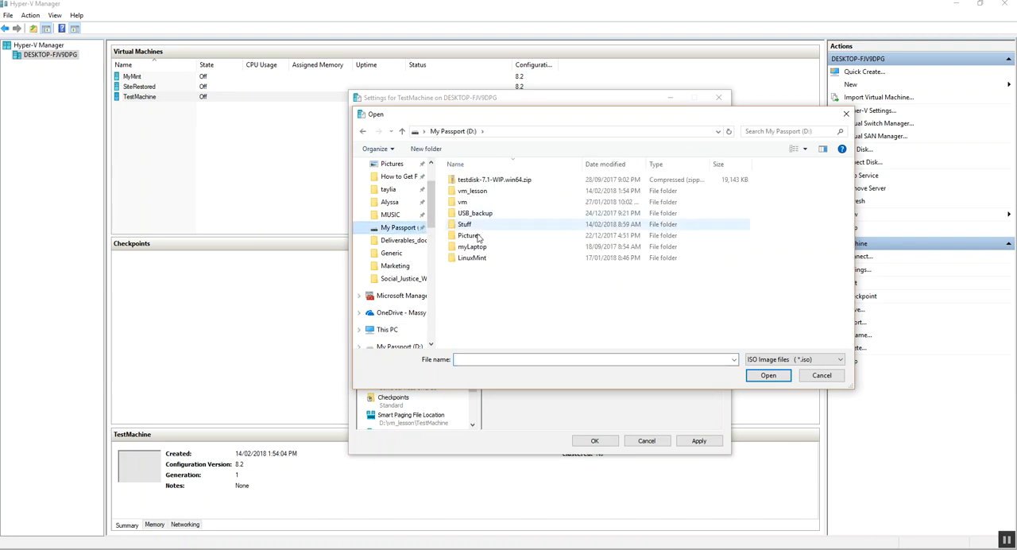
{"action": "left_click", "coordinate": [473, 258]}
{"action": "double_click", "coordinate": [472, 259]}
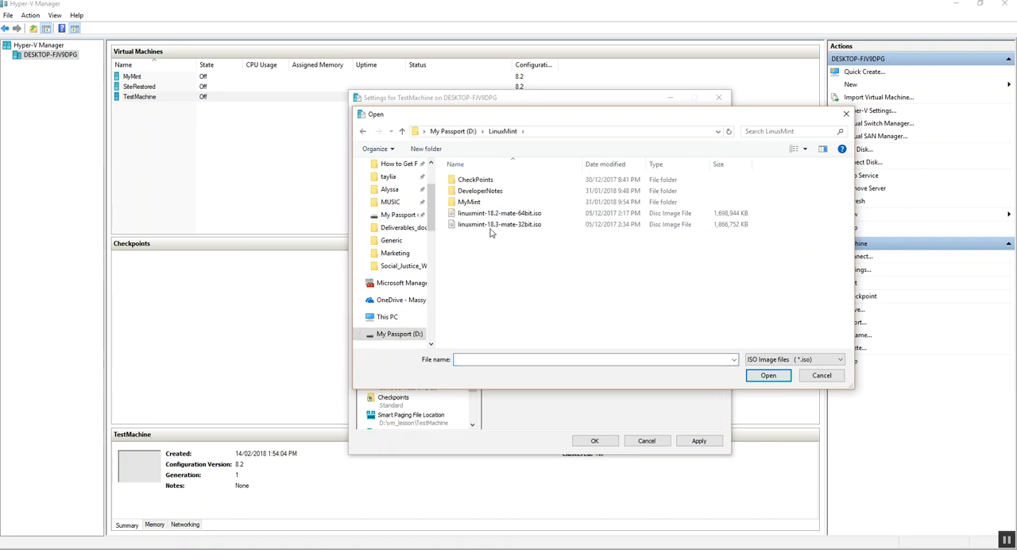
{"action": "left_click", "coordinate": [501, 213]}
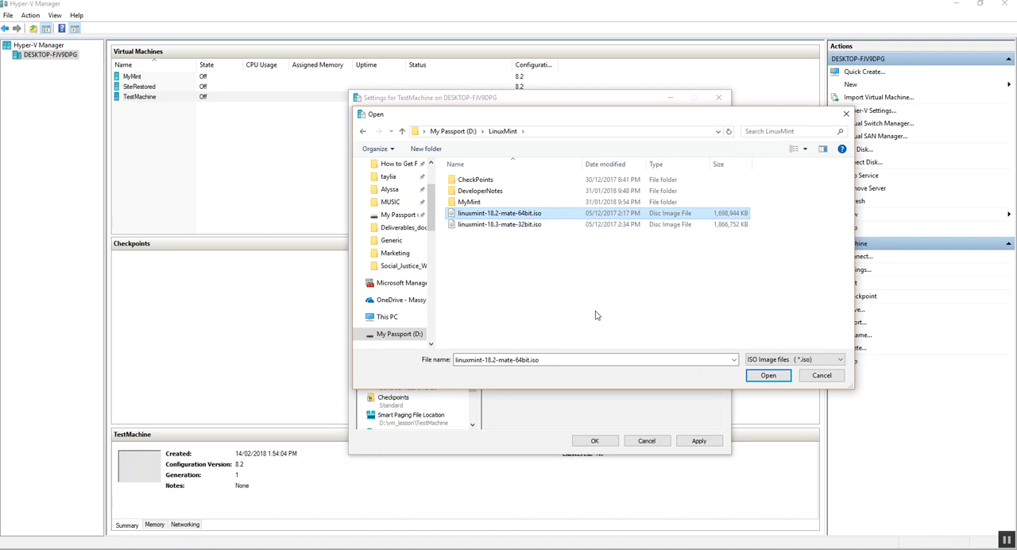
{"action": "left_click", "coordinate": [768, 375]}
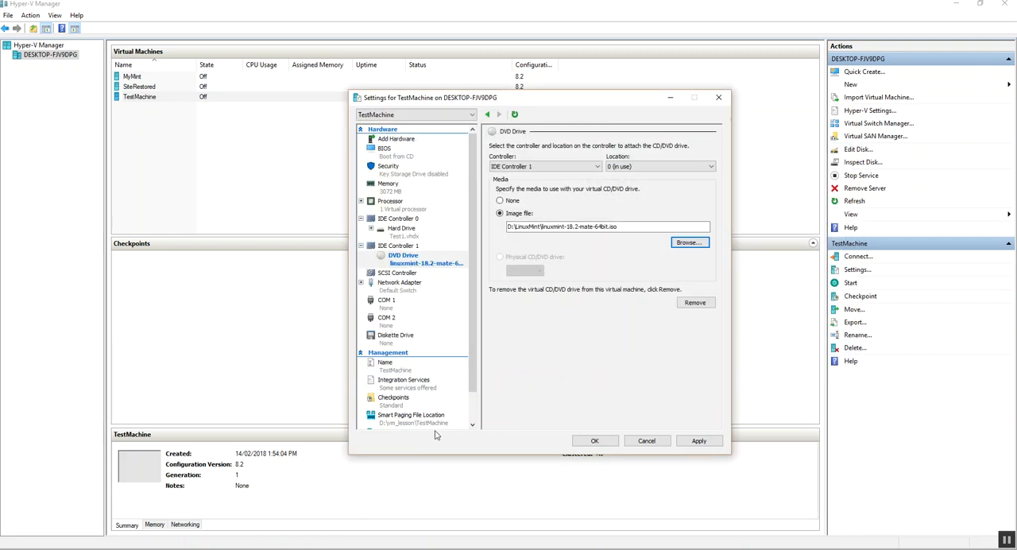
Disable automatic checkpoints for TestMachine, then apply and close its settings
{"action": "left_click", "coordinate": [397, 402]}
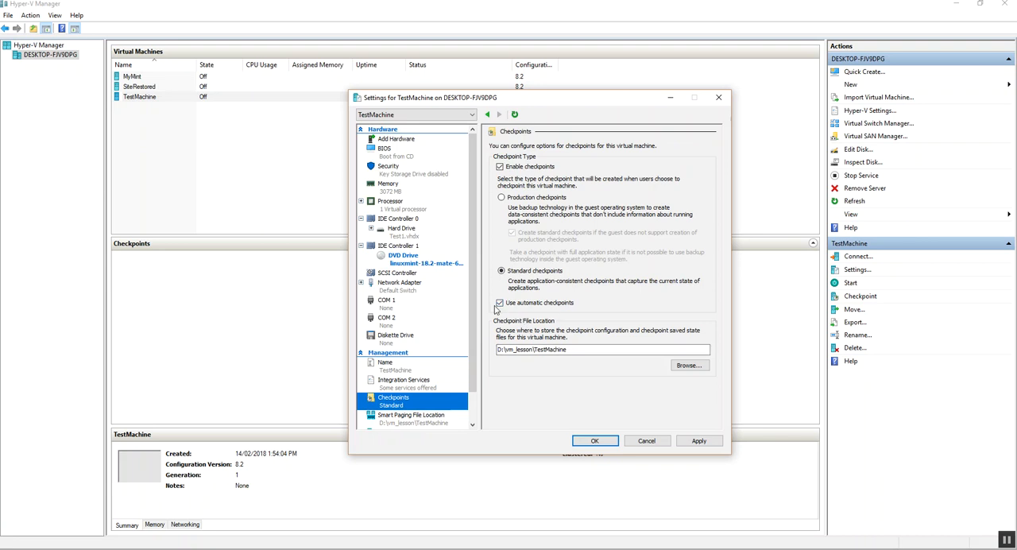
{"action": "left_click", "coordinate": [501, 304]}
{"action": "left_click", "coordinate": [698, 440]}
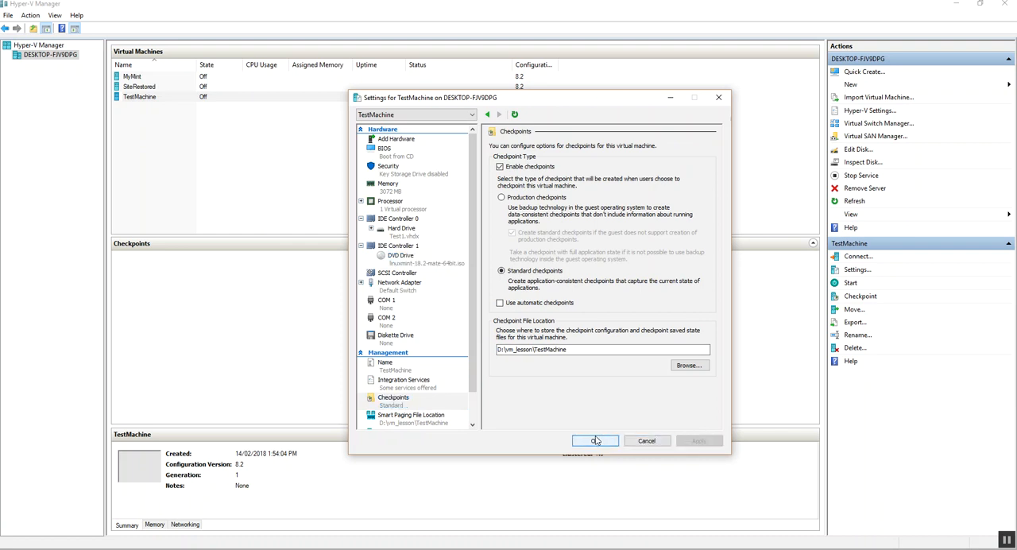
{"action": "left_click", "coordinate": [596, 440]}
Connect to TestMachine, check the image loaded in its DVD drive, and start the virtual machine
{"action": "right_click", "coordinate": [169, 99]}
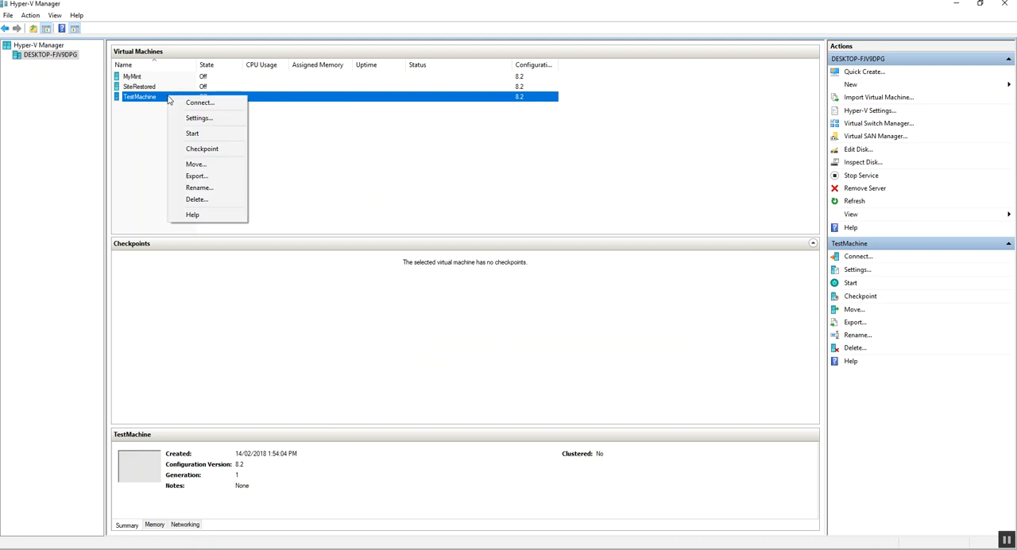
{"action": "left_click", "coordinate": [203, 103]}
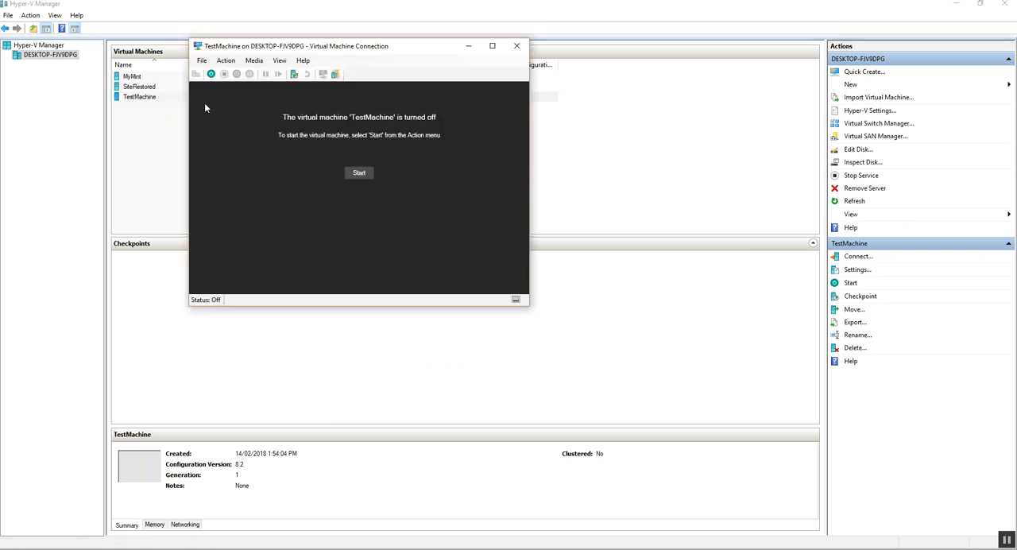
{"action": "left_click", "coordinate": [254, 61]}
{"action": "mouse_move", "coordinate": [274, 72]}
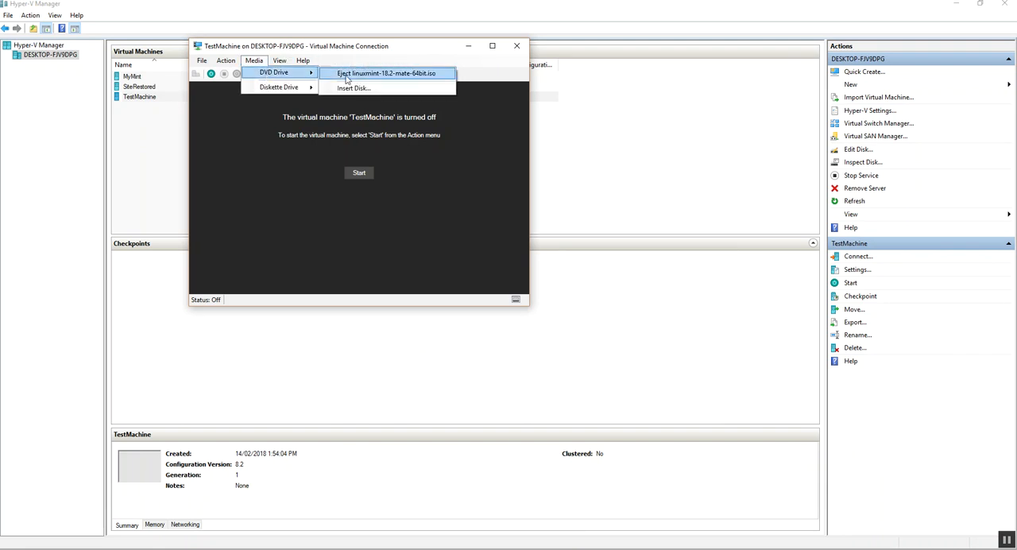
{"action": "left_click", "coordinate": [427, 48]}
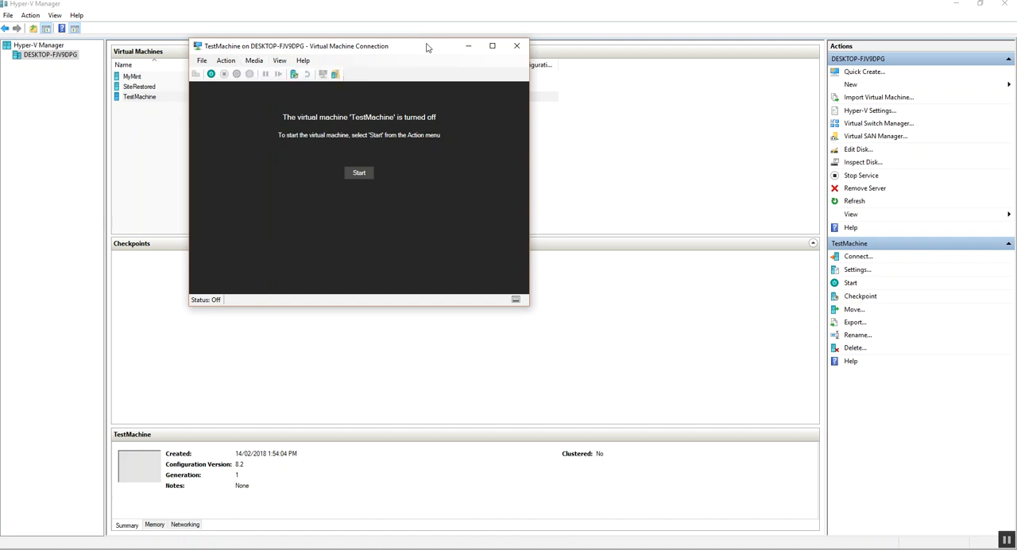
{"action": "left_click", "coordinate": [358, 173]}
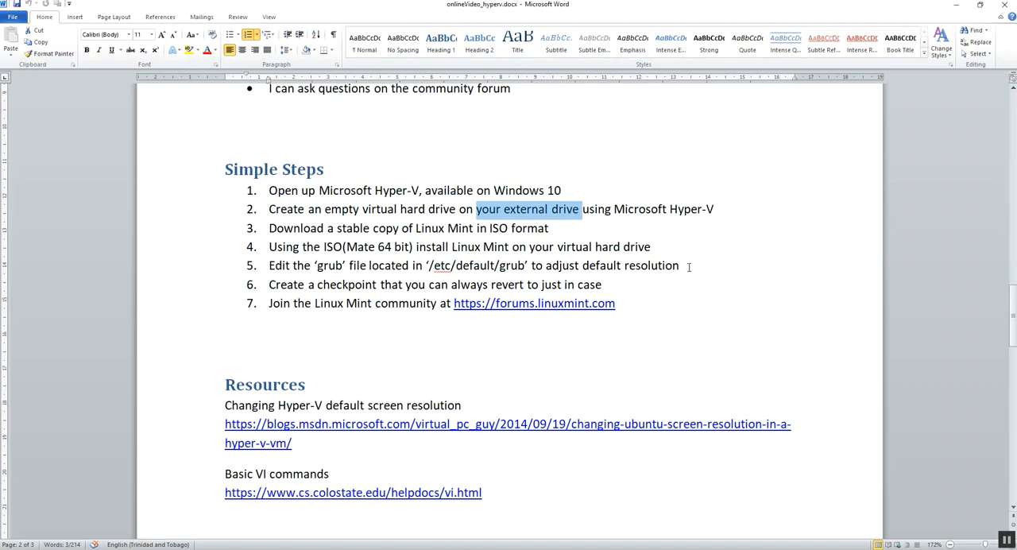
Switch from Word to the TestMachine connection window, show it full screen, and point out the default resolution step in the Word document
{"action": "key", "text": "alt+Tab"}
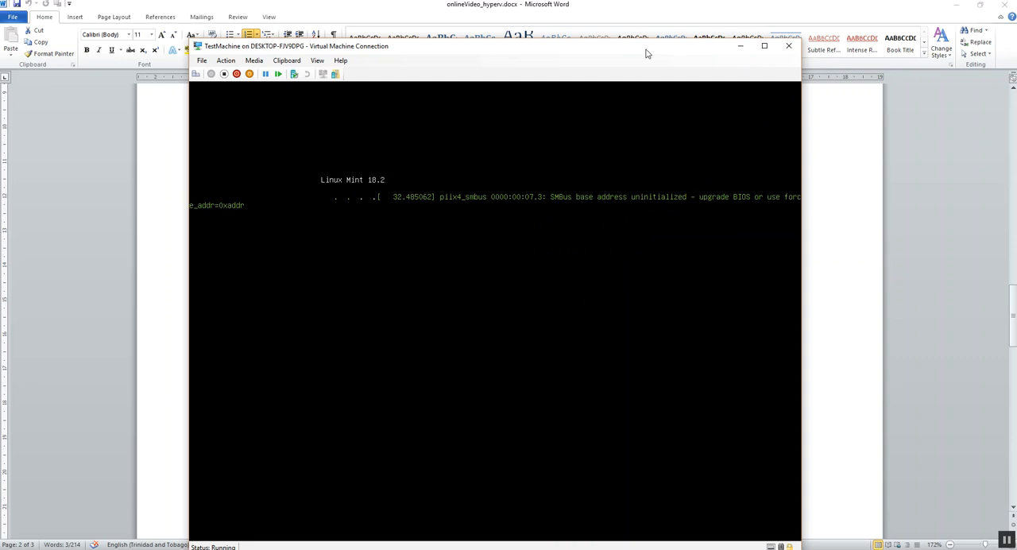
{"action": "left_click_drag", "start_coordinate": [647, 52], "coordinate": [623, 39]}
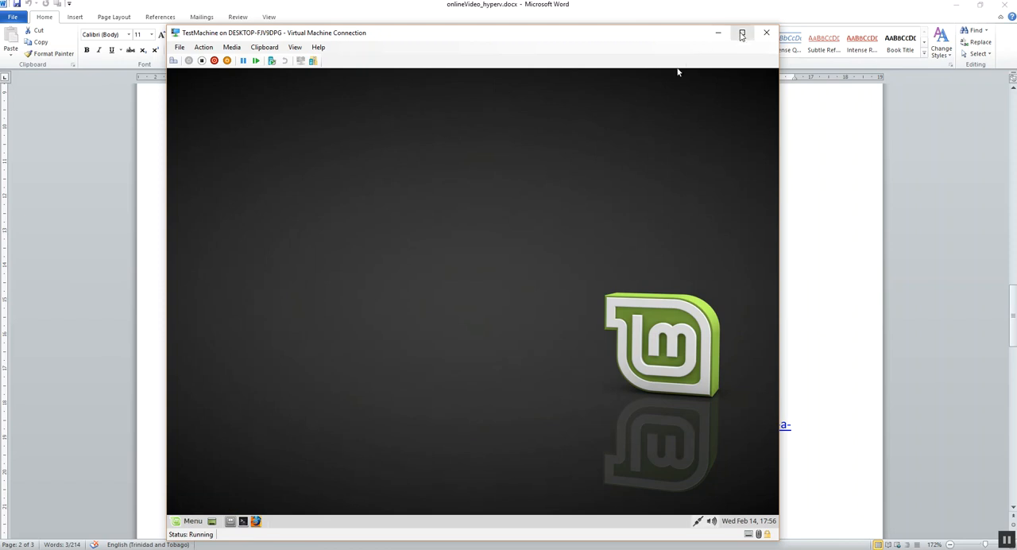
{"action": "left_click", "coordinate": [741, 35]}
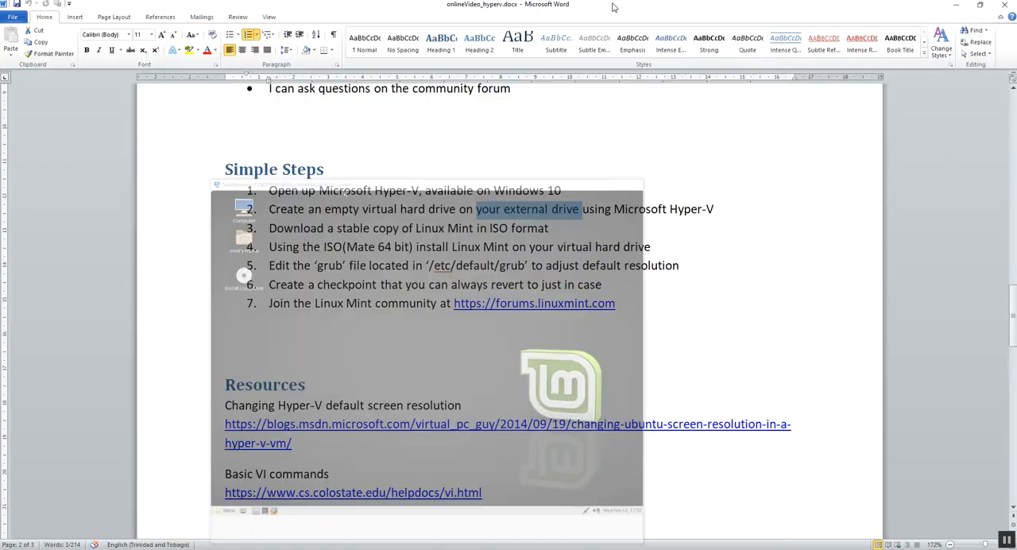
{"action": "left_click_drag", "start_coordinate": [592, 266], "coordinate": [652, 265]}
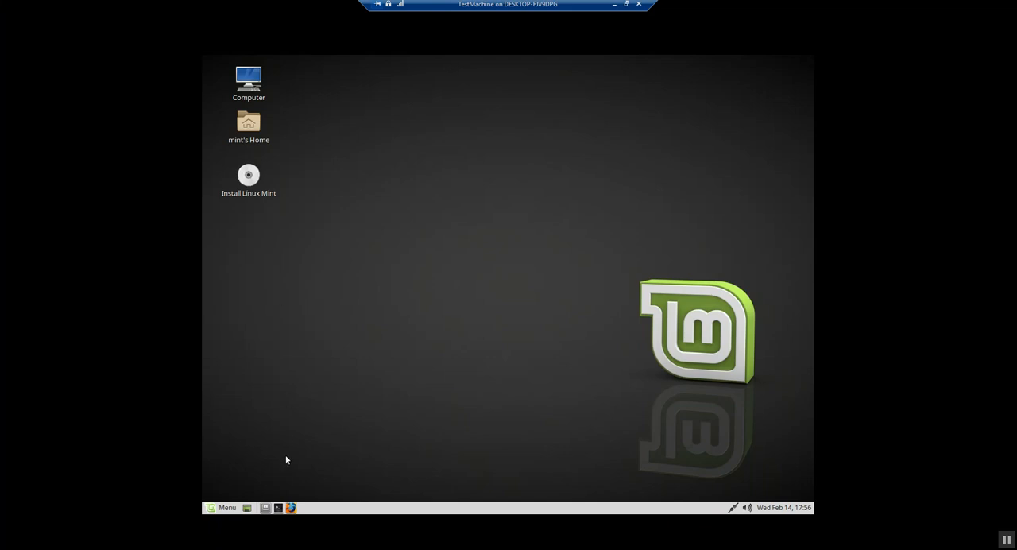
Test the internet connection in Firefox by viewing the "Security notice: Meltdown and Spectre" article on the Linux Mint blog, and close the browser
{"action": "left_click", "coordinate": [291, 508]}
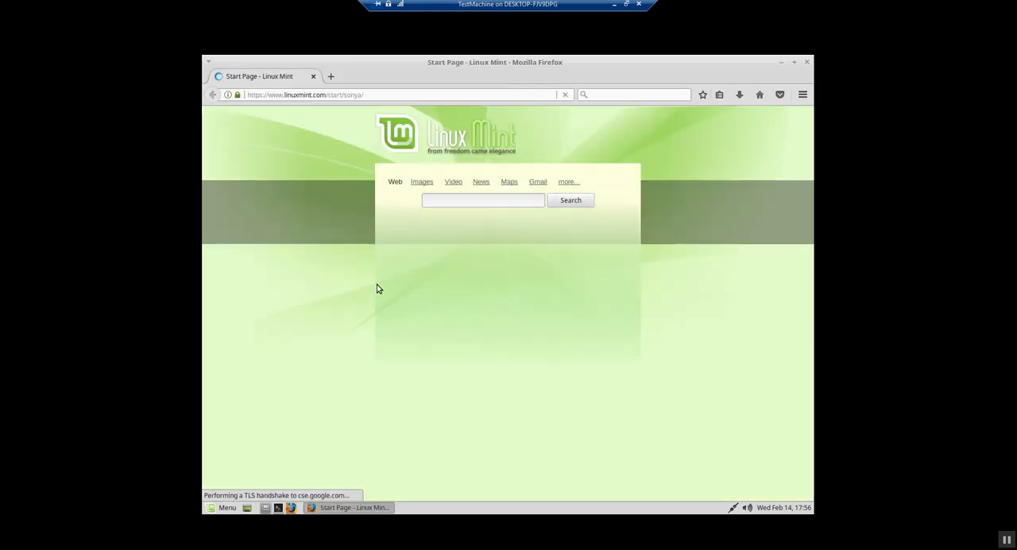
{"action": "scroll", "coordinate": [608, 316], "scroll_direction": "down", "scroll_amount": 2}
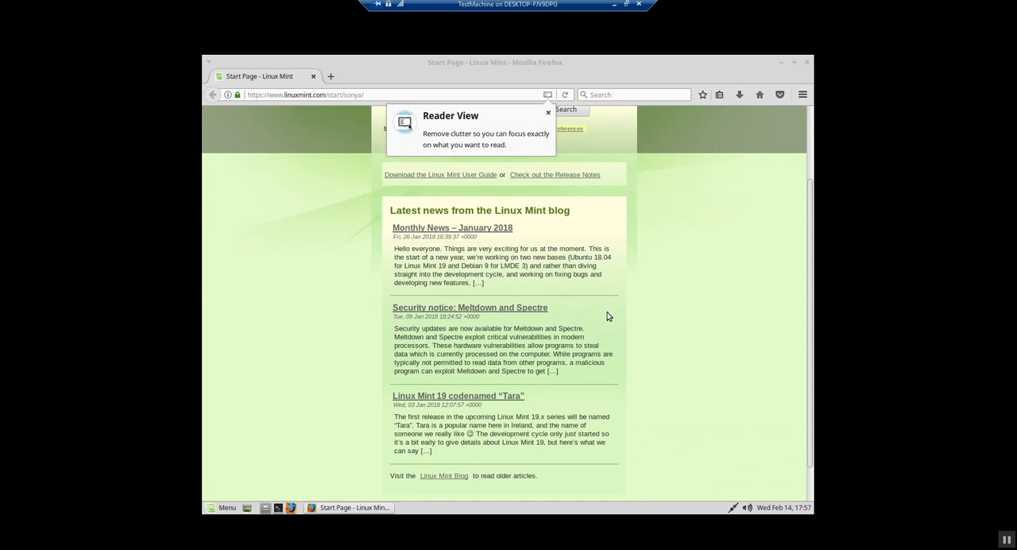
{"action": "left_click", "coordinate": [427, 313]}
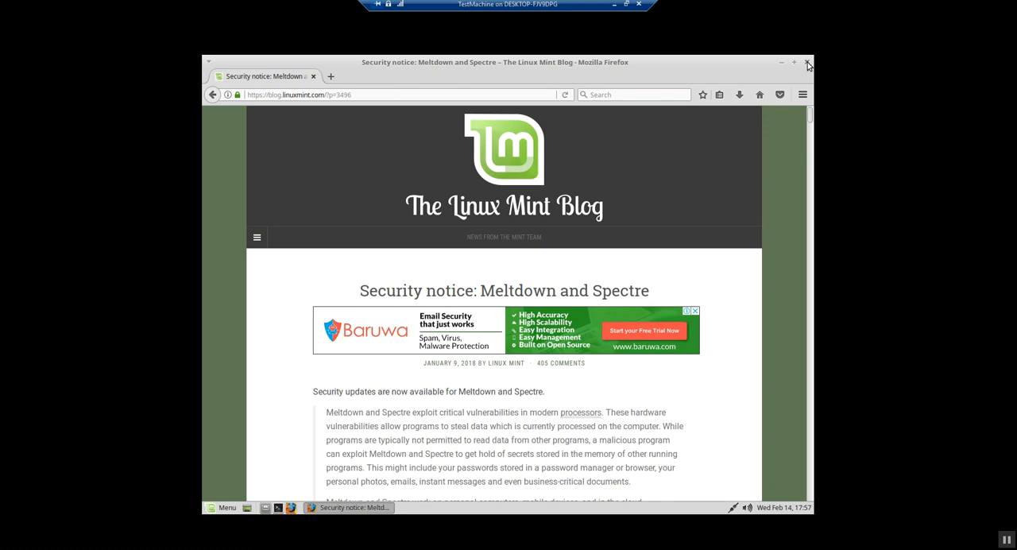
{"action": "left_click", "coordinate": [807, 62]}
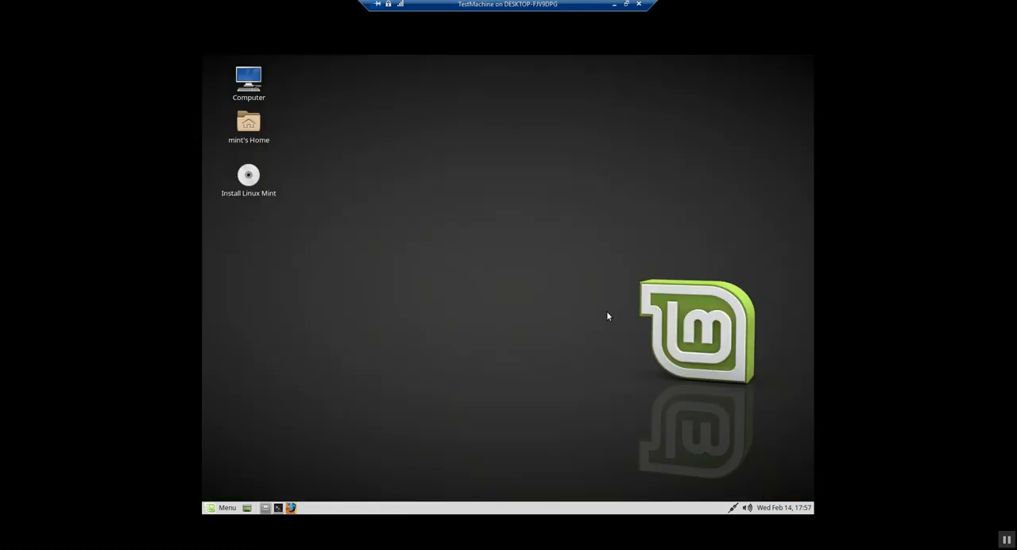
Launch the Linux Mint installer in English and include the third-party software for graphics, Wi-Fi hardware, Flash and MP3
{"action": "left_click", "coordinate": [247, 185]}
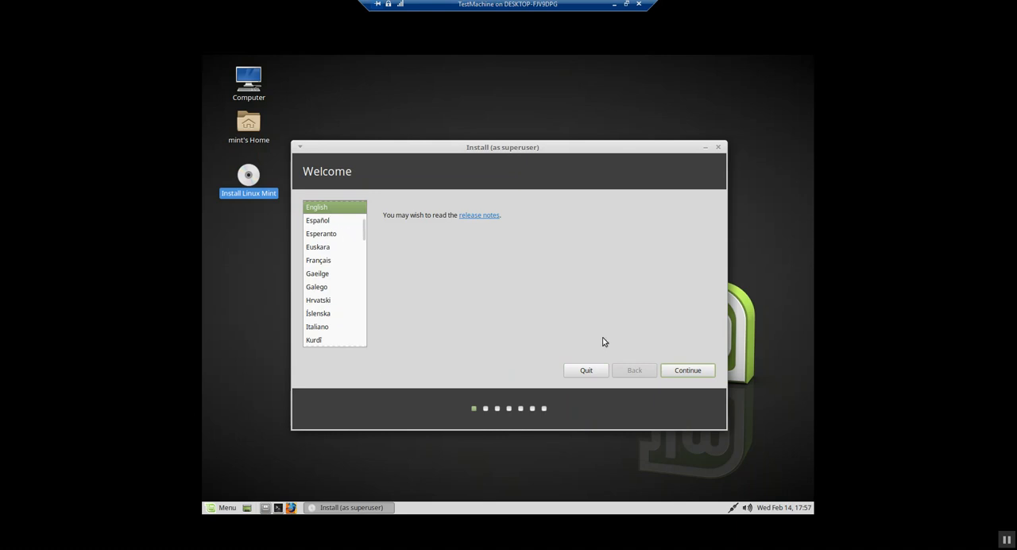
{"action": "left_click", "coordinate": [702, 371]}
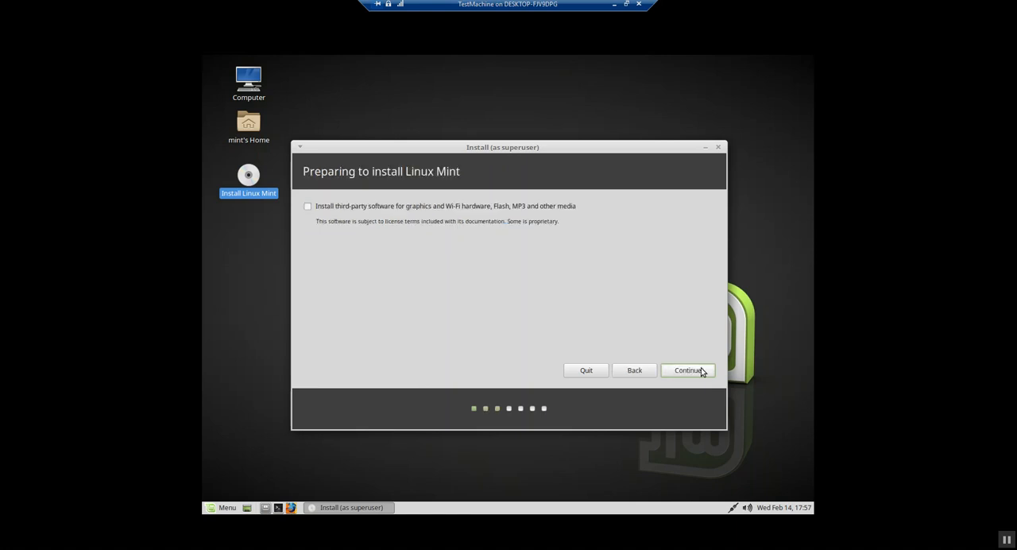
{"action": "left_click", "coordinate": [307, 207]}
{"action": "left_click", "coordinate": [680, 371]}
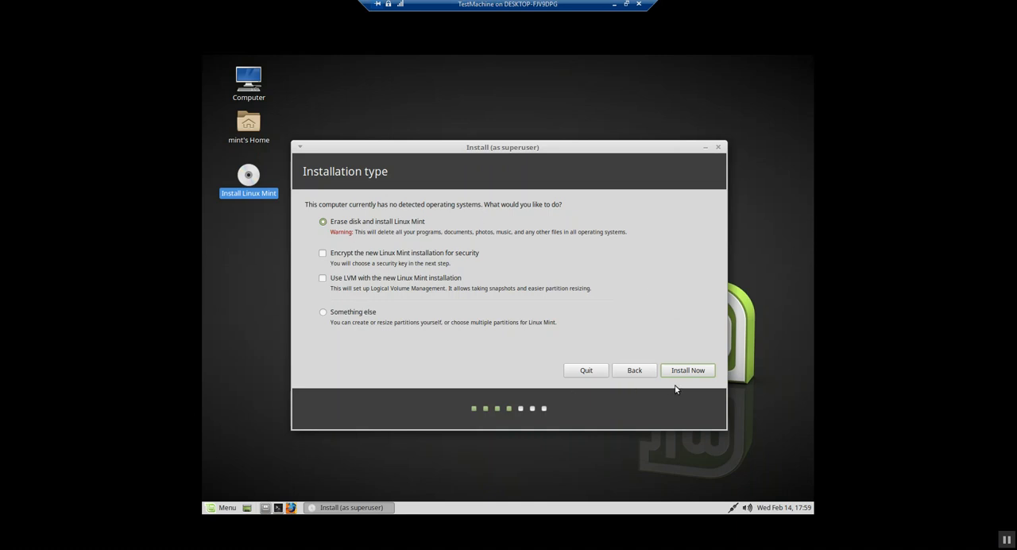
Install with the erase-disk option, approve writing the partition changes, and accept Port of Spain as the location
{"action": "left_click", "coordinate": [687, 370]}
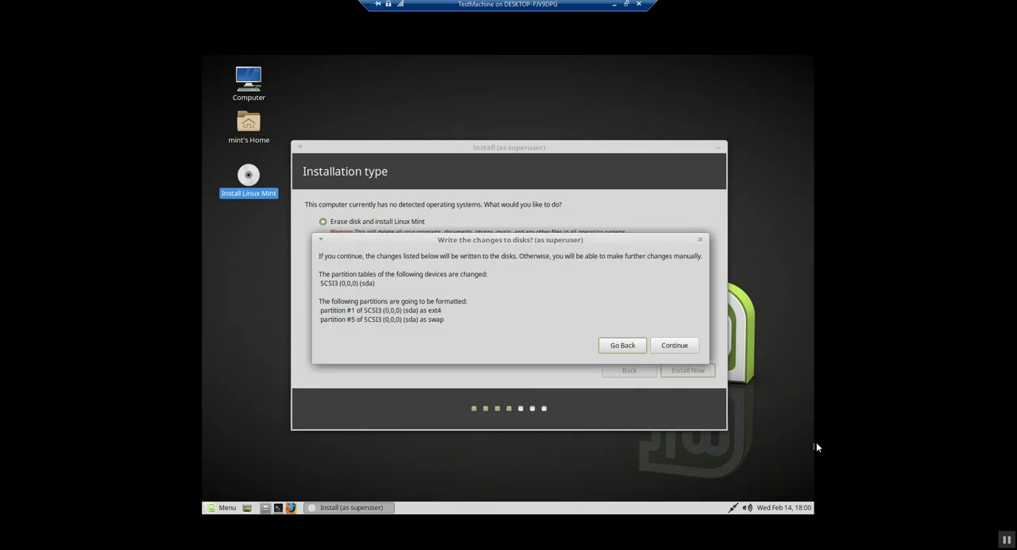
{"action": "left_click", "coordinate": [661, 345]}
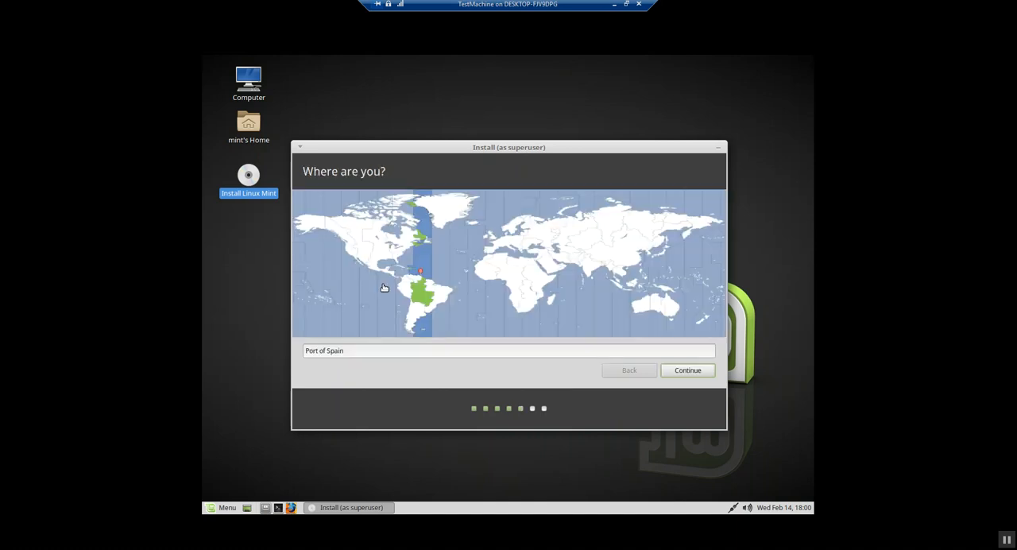
{"action": "left_click", "coordinate": [689, 372]}
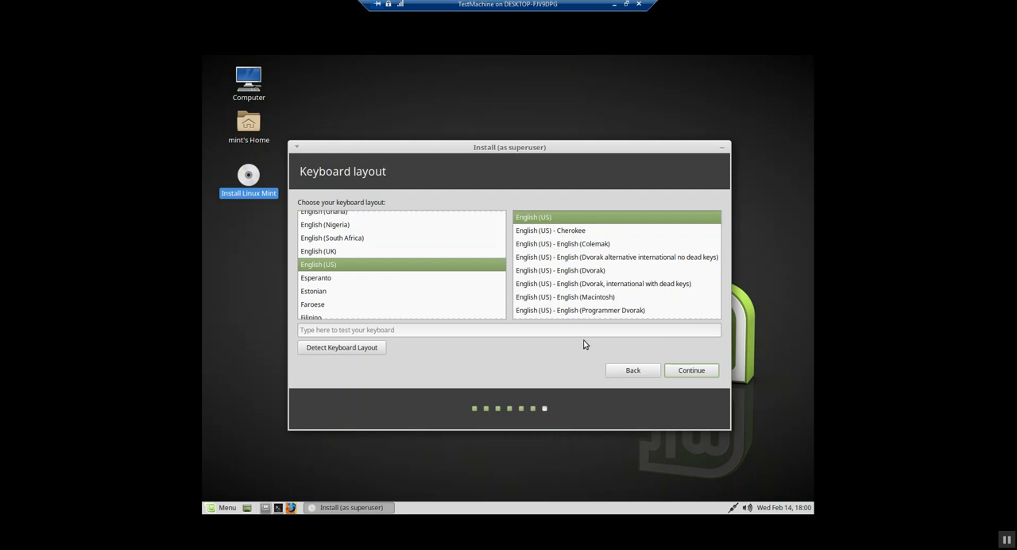
Test the English (US) keyboard layout by entering "this is a test", and accept the layout
{"action": "left_click", "coordinate": [477, 331]}
{"action": "type", "text": "the"}
{"action": "key", "text": "BackSpace"}
{"action": "key", "text": "BackSpace"}
{"action": "type", "text": "is is atest"}
{"action": "key", "text": "BackSpace"}
{"action": "key", "text": "BackSpace"}
{"action": "key", "text": "BackSpace"}
{"action": "key", "text": "BackSpace"}
{"action": "type", "text": "test"}
{"action": "left_click", "coordinate": [683, 371]}
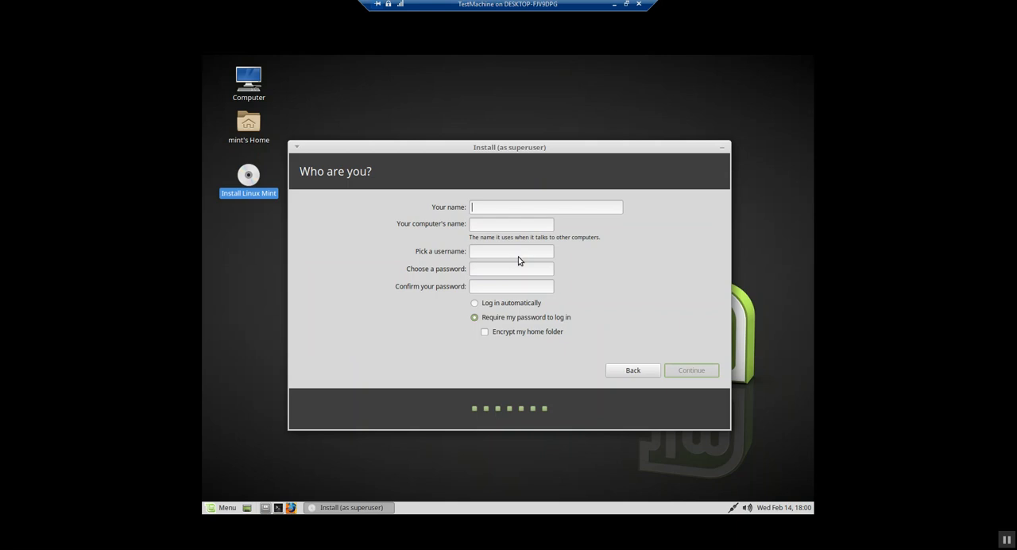
Create the account Knoxttdotcom, enter and confirm the account password, and continue the installation with password login required
{"action": "type", "text": "Knoxttdotcom"}
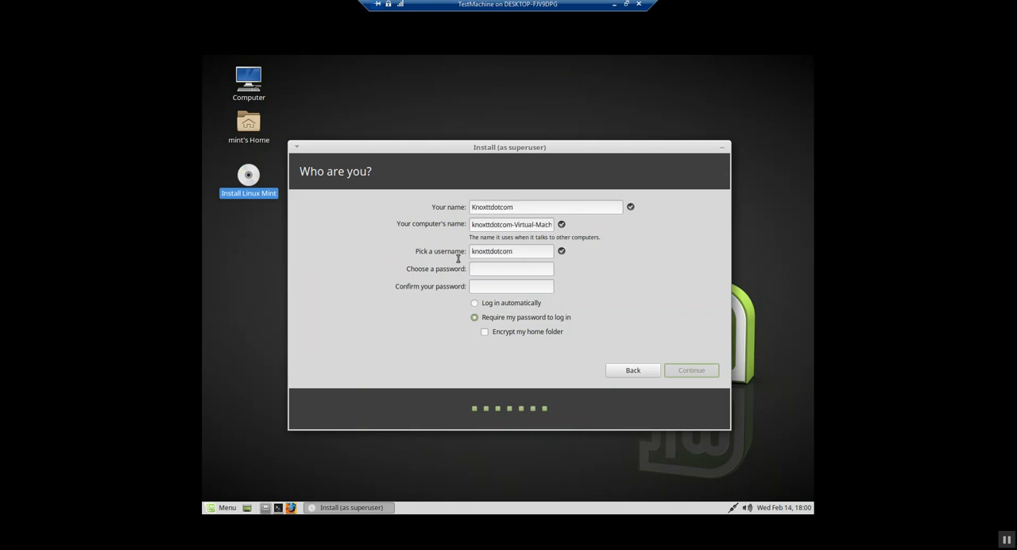
{"action": "left_click", "coordinate": [491, 265]}
{"action": "type", "text": "abcdefgh"}
{"action": "key", "text": "Tab"}
{"action": "type", "text": "abcdefgh"}
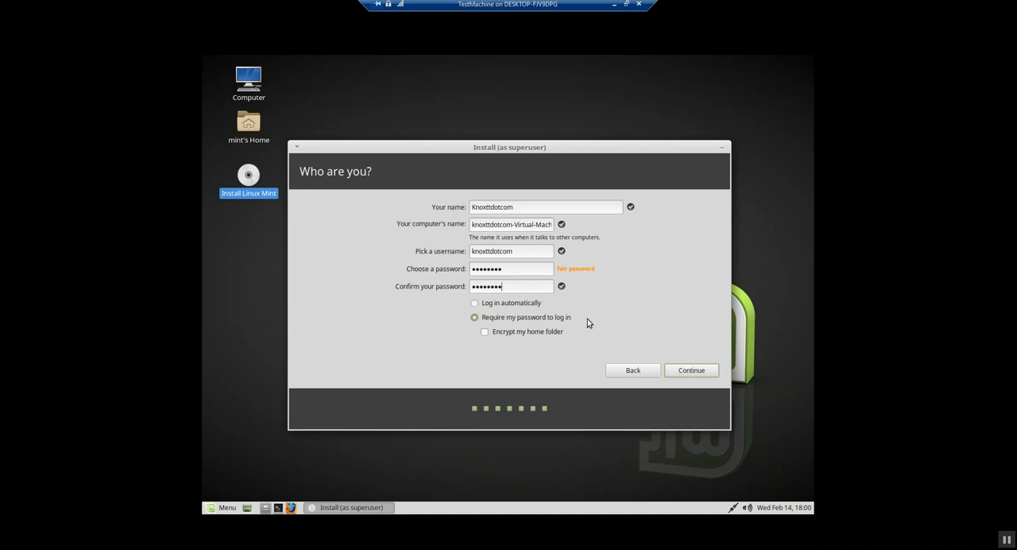
{"action": "left_click", "coordinate": [679, 371]}
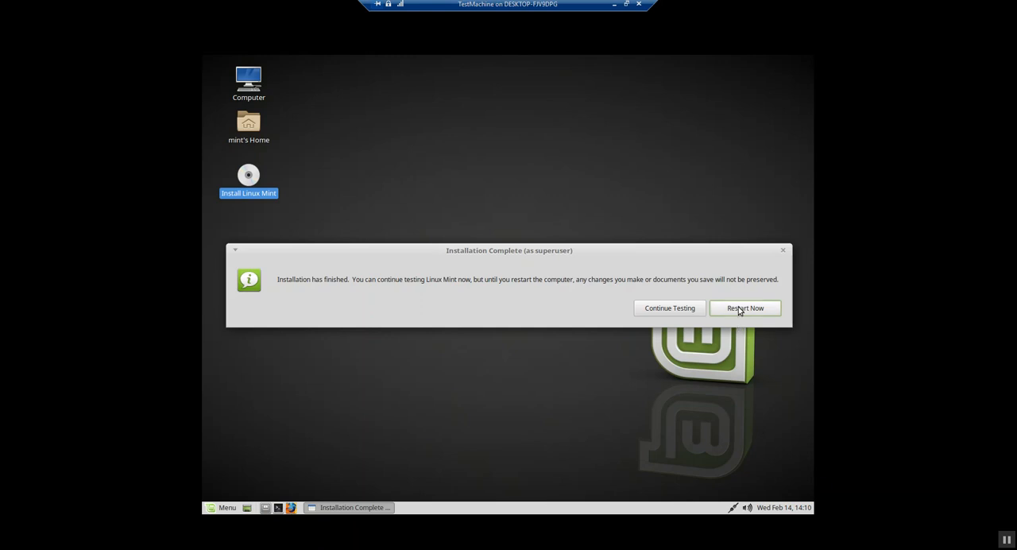
Choose to continue testing instead of restarting, turn off TestMachine from its windowed connection, and close that window
{"action": "left_click", "coordinate": [687, 310]}
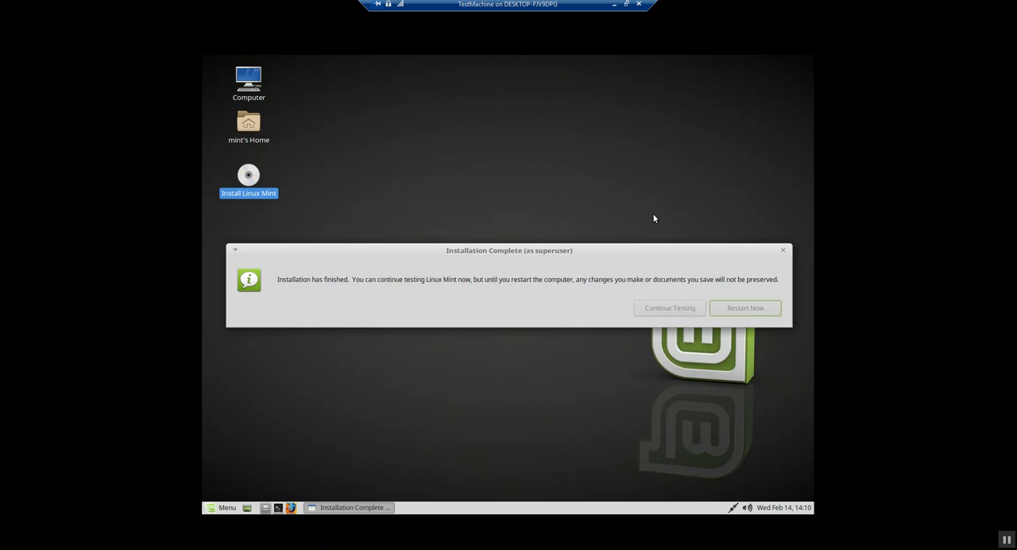
{"action": "left_click", "coordinate": [625, 4]}
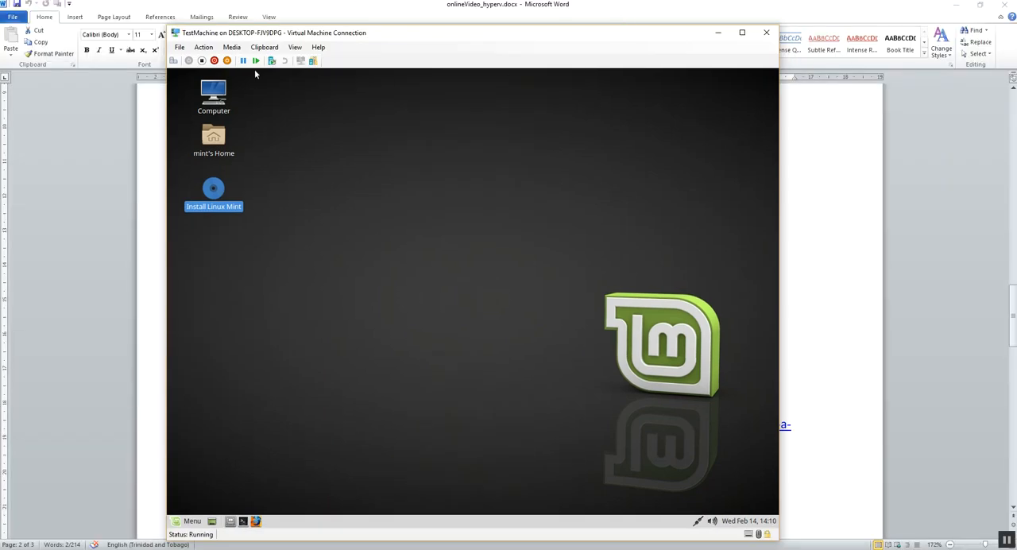
{"action": "left_click", "coordinate": [204, 49]}
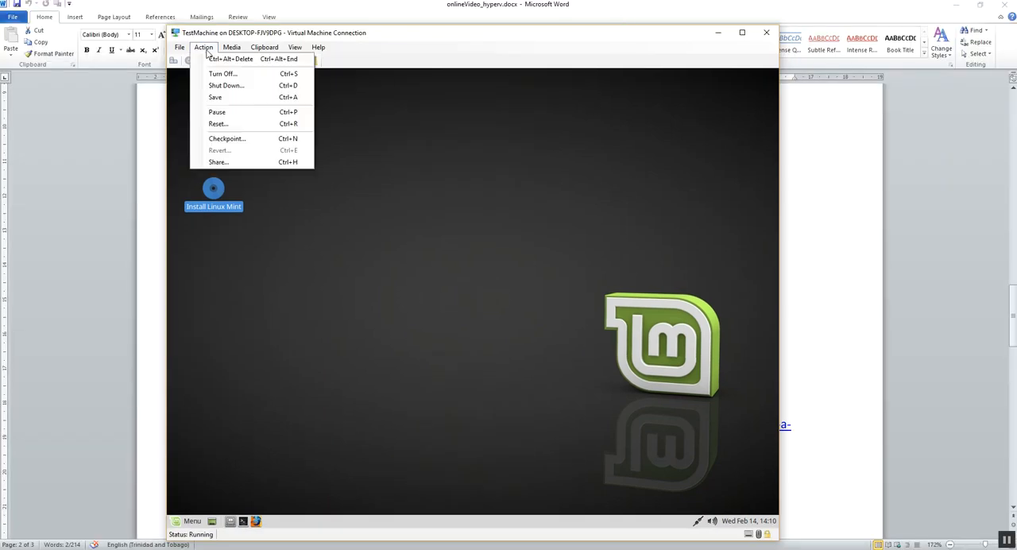
{"action": "left_click", "coordinate": [245, 76]}
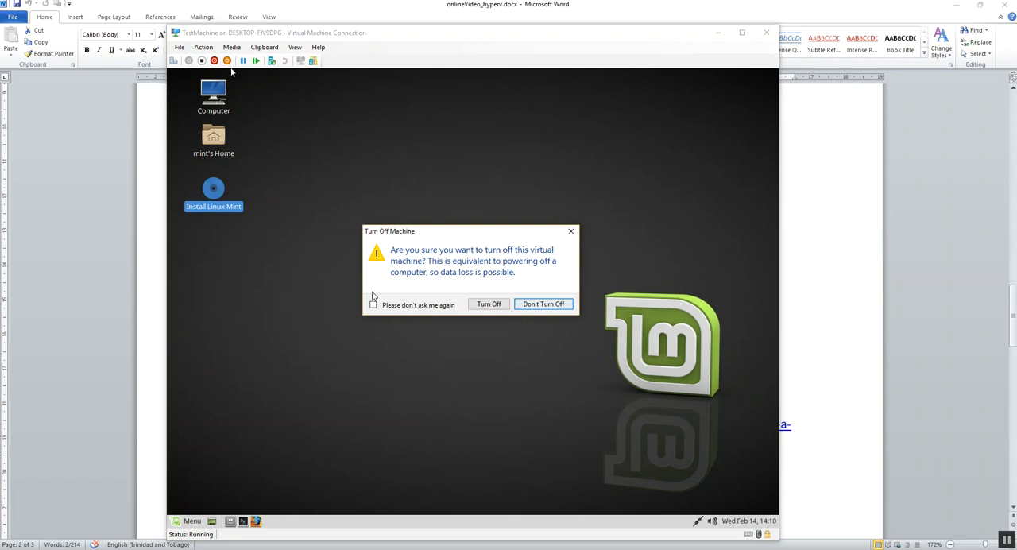
{"action": "left_click", "coordinate": [481, 305]}
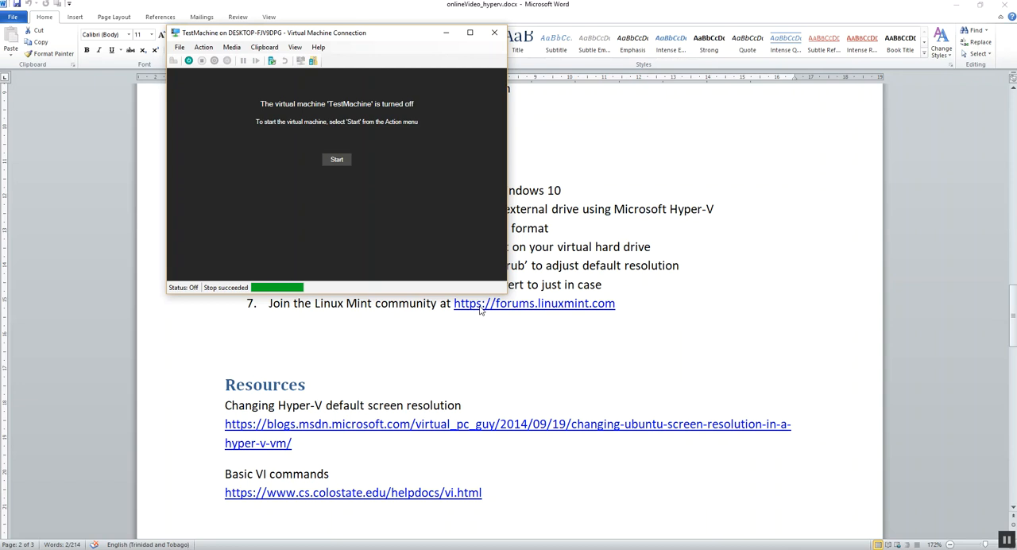
{"action": "left_click", "coordinate": [496, 36]}
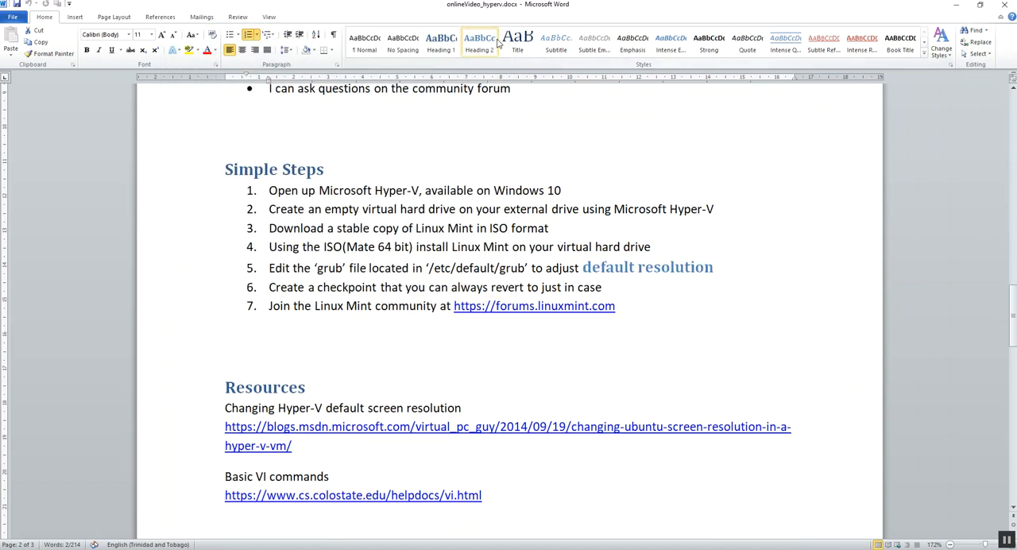
Switch to Hyper-V Manager, connect to TestMachine to check which image is in its DVD drive, and close the connection
{"action": "key", "text": "alt+Tab"}
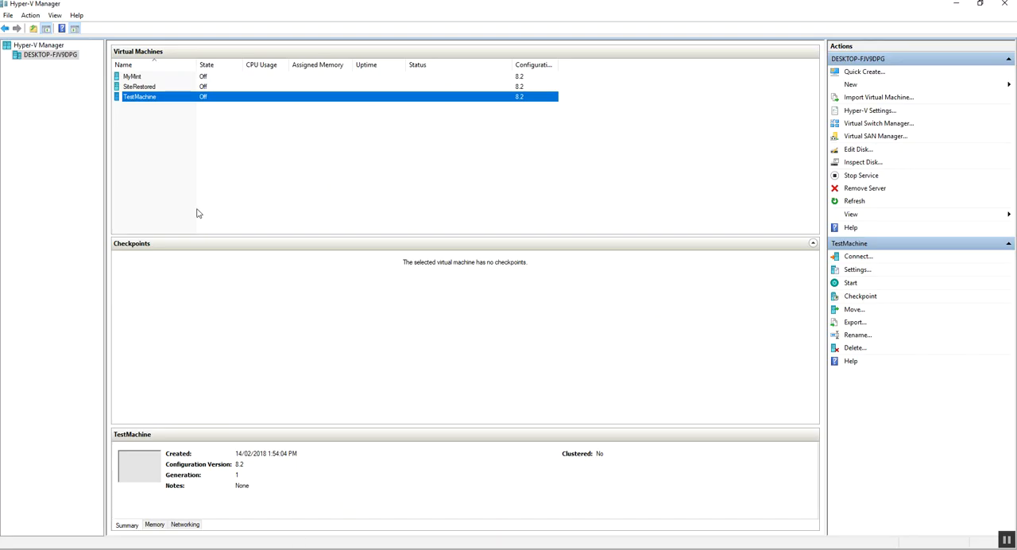
{"action": "right_click", "coordinate": [208, 100]}
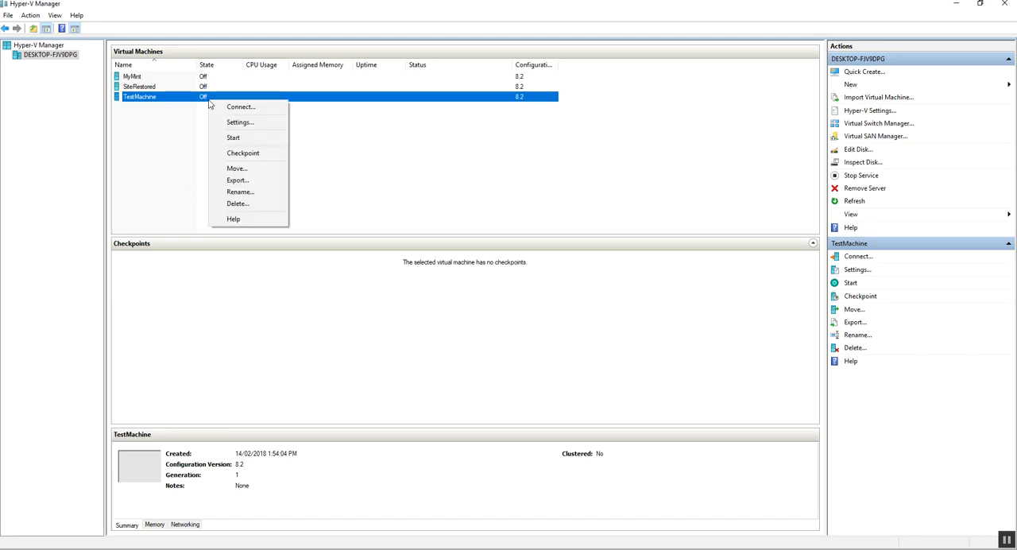
{"action": "left_click", "coordinate": [225, 111]}
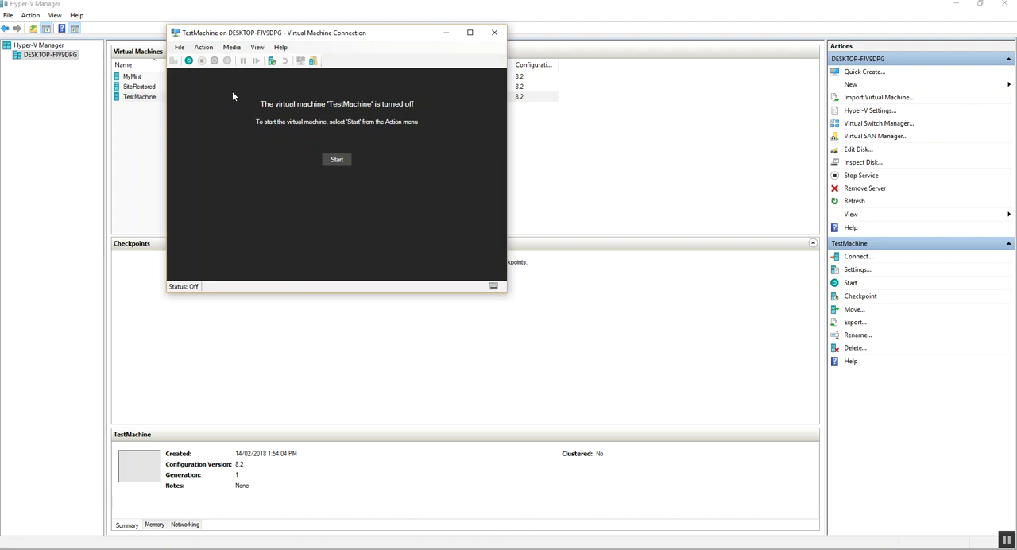
{"action": "left_click", "coordinate": [232, 48]}
{"action": "mouse_move", "coordinate": [244, 60]}
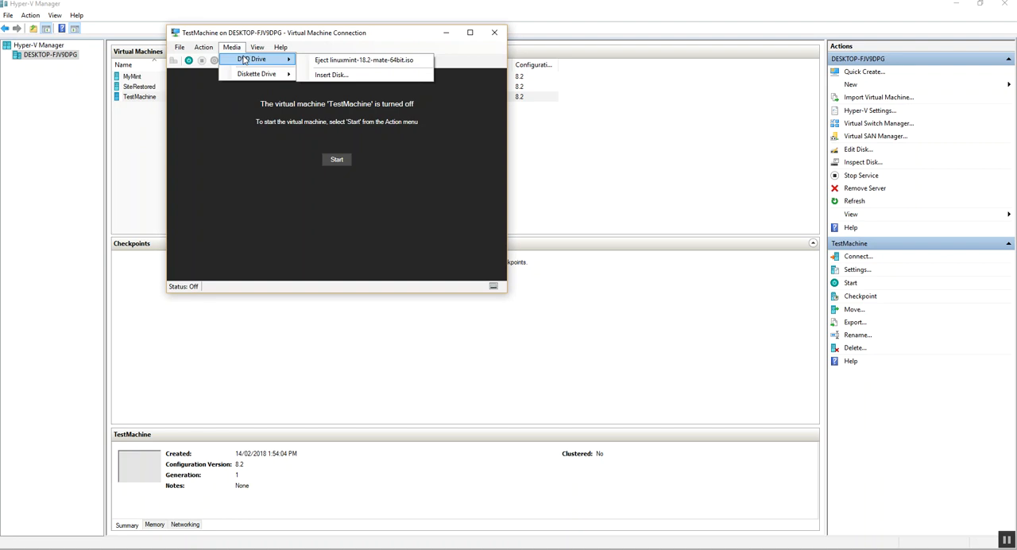
{"action": "left_click", "coordinate": [490, 32]}
{"action": "left_click", "coordinate": [493, 32]}
Set TestMachine's DVD drive media to None, apply it, review the checkpoint settings, and close the machine's settings
{"action": "right_click", "coordinate": [203, 101]}
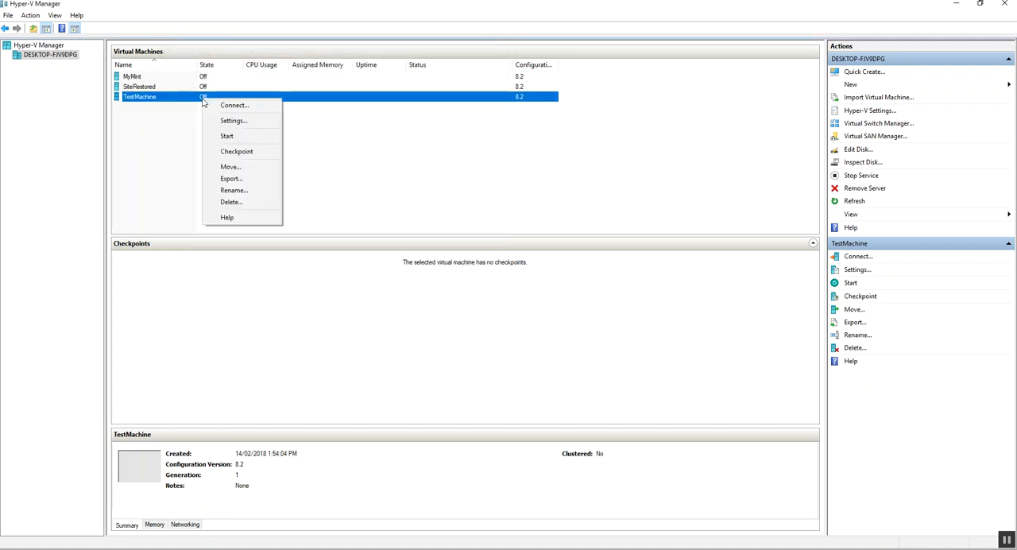
{"action": "left_click", "coordinate": [232, 120]}
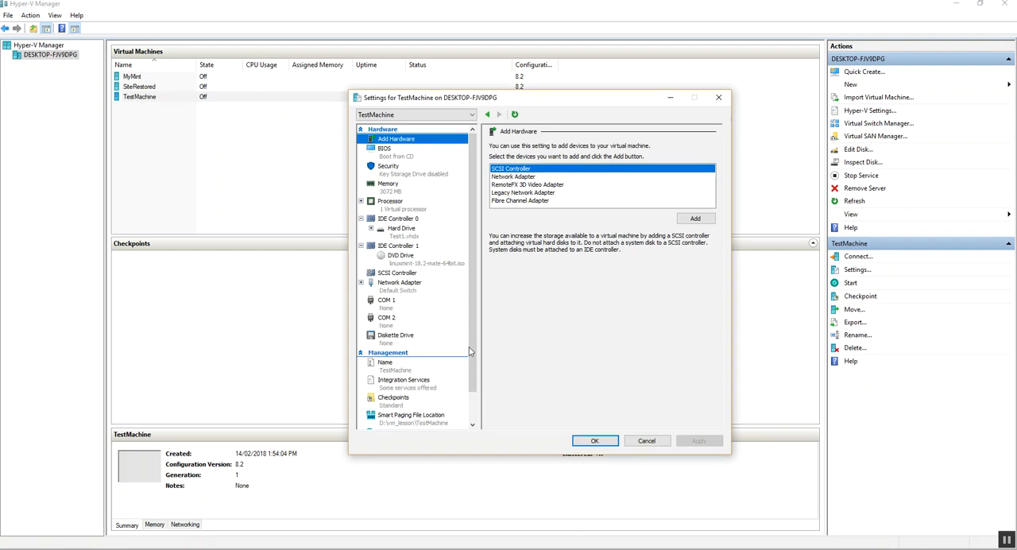
{"action": "scroll", "coordinate": [469, 352], "scroll_direction": "down", "scroll_amount": 1}
{"action": "scroll", "coordinate": [469, 352], "scroll_direction": "up", "scroll_amount": 1}
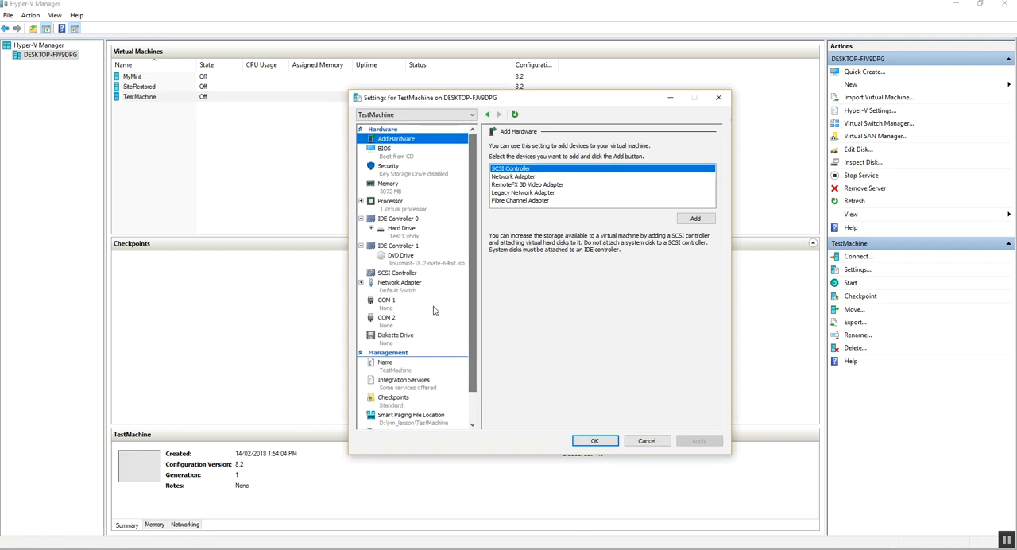
{"action": "left_click", "coordinate": [421, 267]}
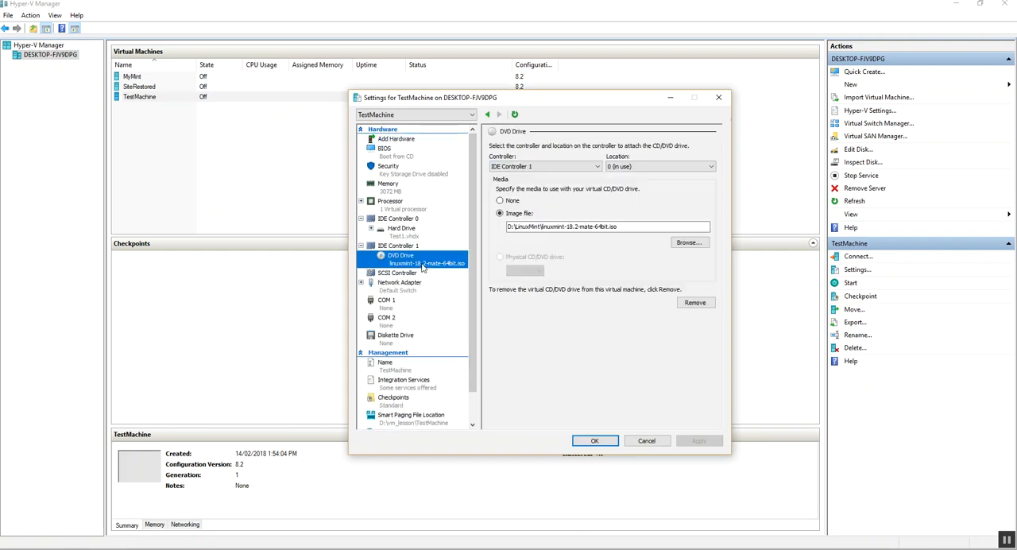
{"action": "left_click", "coordinate": [508, 204]}
{"action": "left_click", "coordinate": [700, 444]}
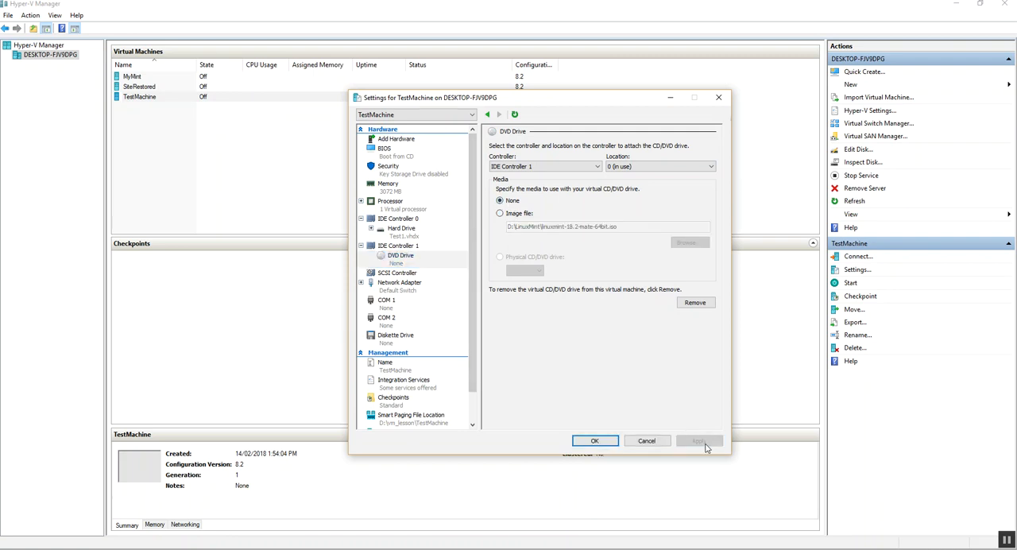
{"action": "left_click", "coordinate": [384, 402]}
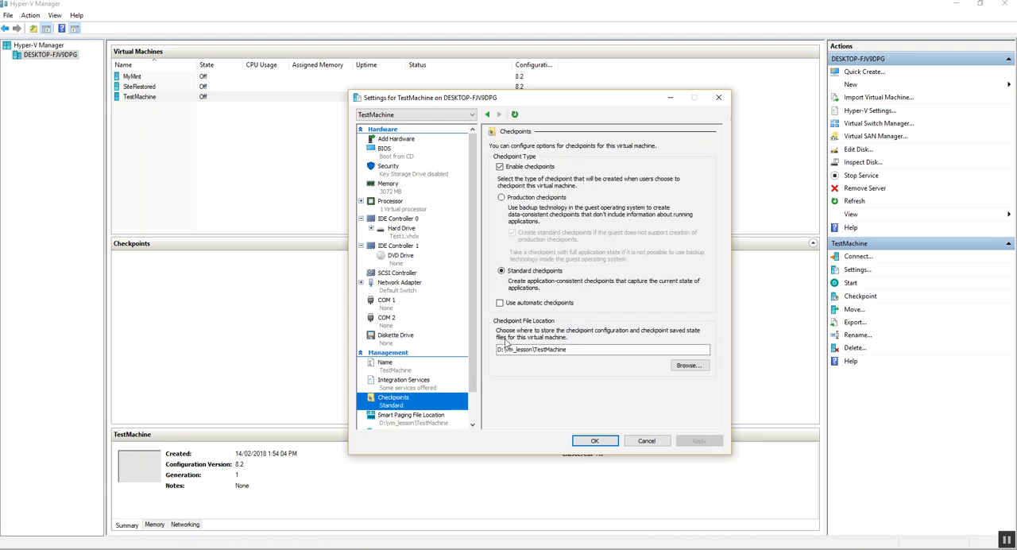
{"action": "left_click", "coordinate": [412, 259]}
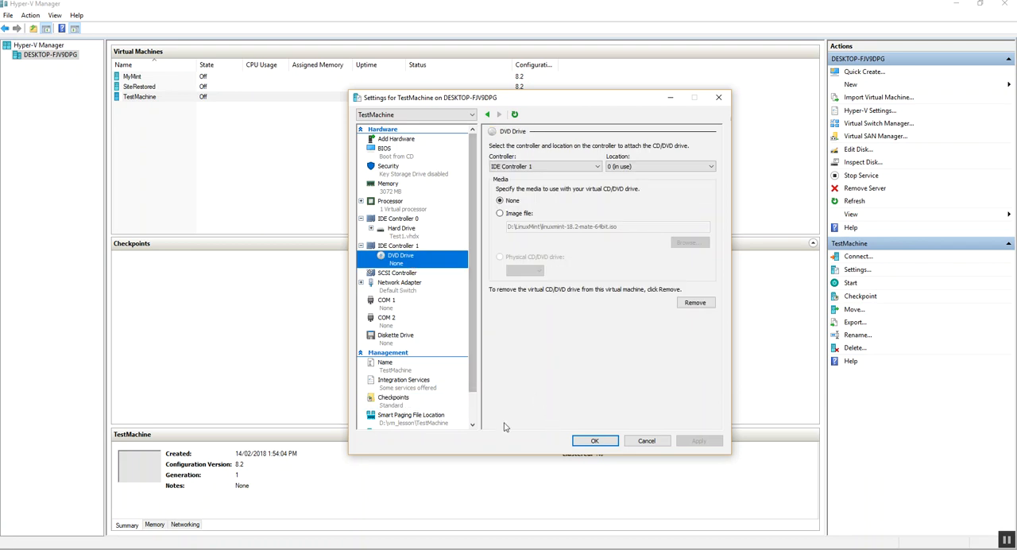
{"action": "left_click", "coordinate": [587, 440]}
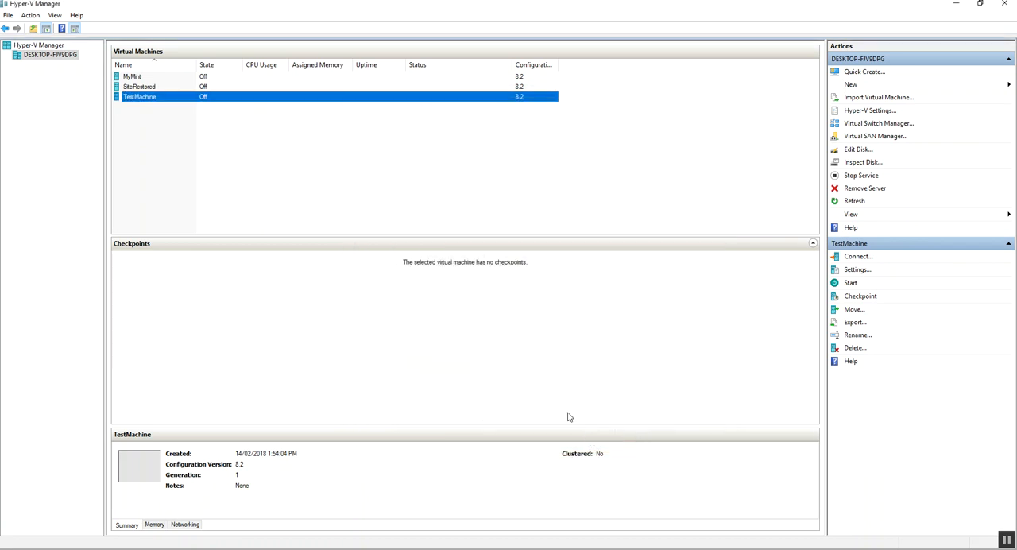
Connect to TestMachine again and start the virtual machine from its hard disk
{"action": "right_click", "coordinate": [190, 97]}
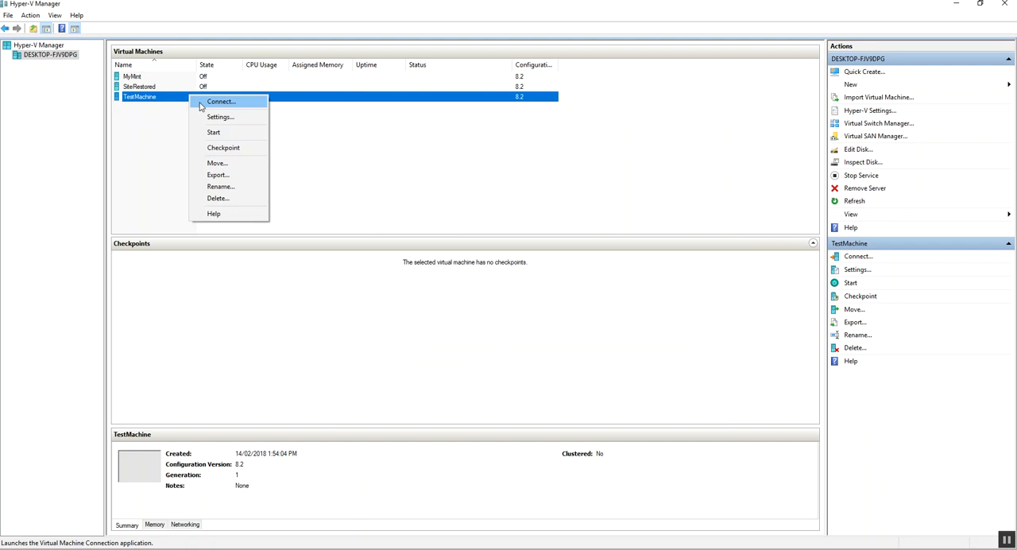
{"action": "left_click", "coordinate": [214, 102]}
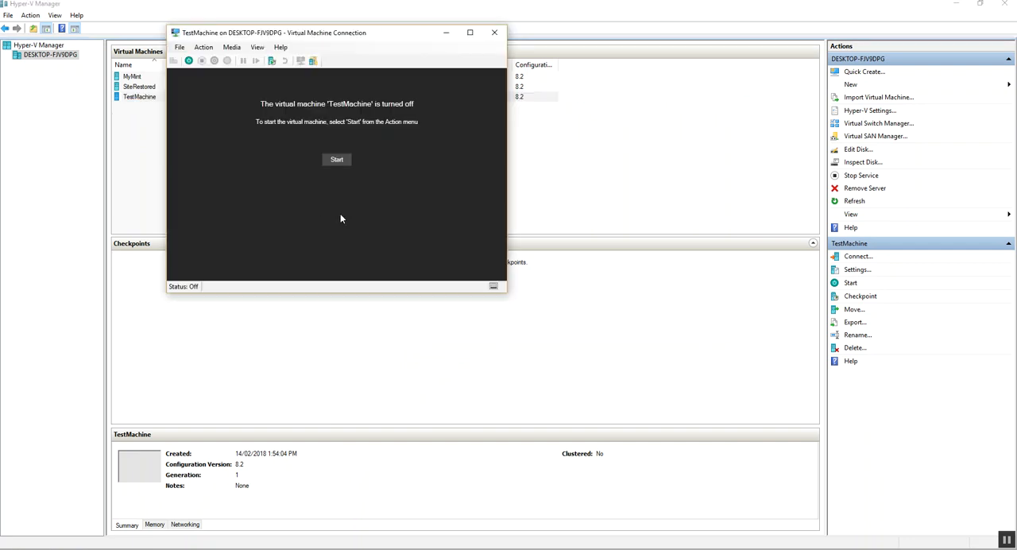
{"action": "left_click", "coordinate": [344, 162]}
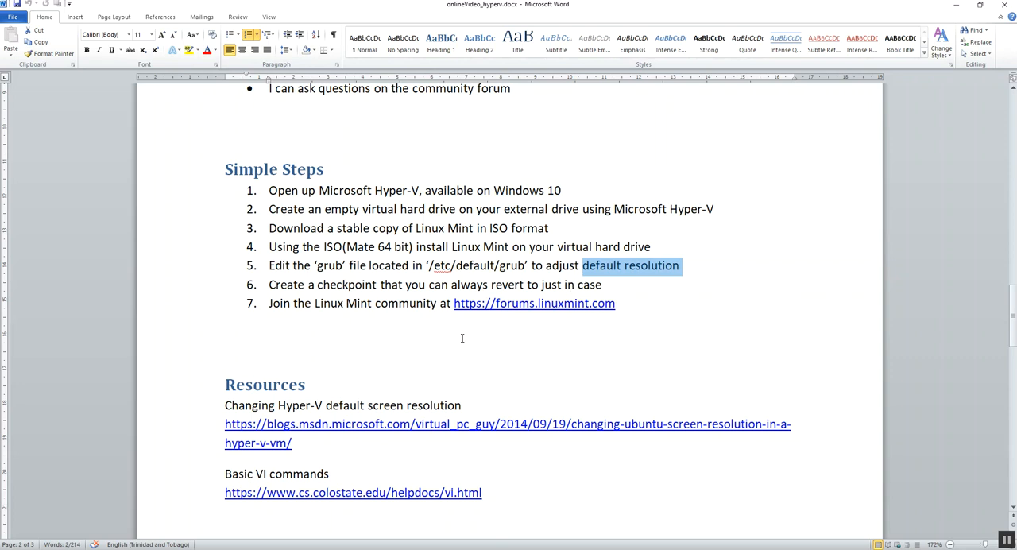
In the Word document, highlight step 5 about editing the grub file and view the Resources links
{"action": "left_click", "coordinate": [629, 265]}
{"action": "left_click_drag", "start_coordinate": [269, 266], "coordinate": [666, 265]}
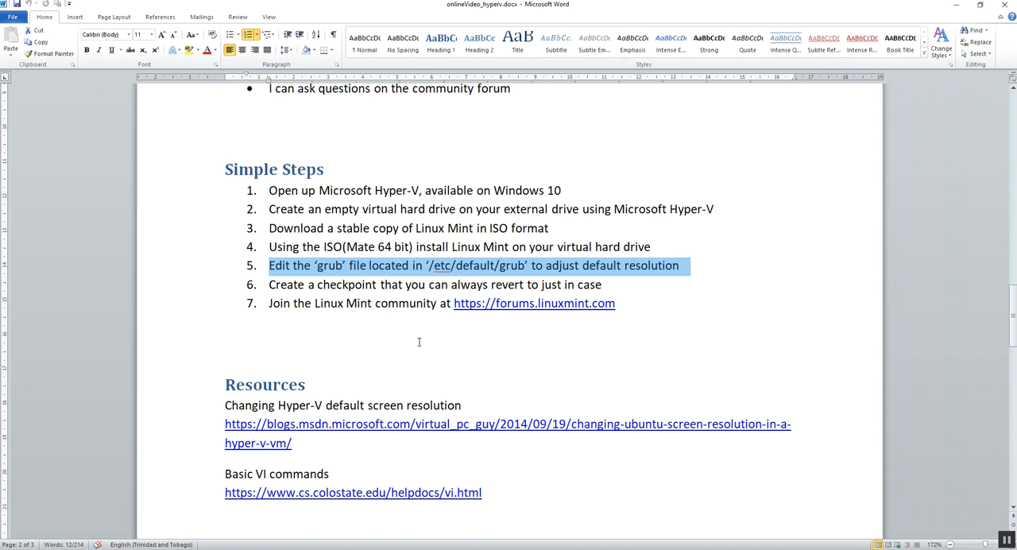
{"action": "scroll", "coordinate": [386, 345], "scroll_direction": "down", "scroll_amount": 1}
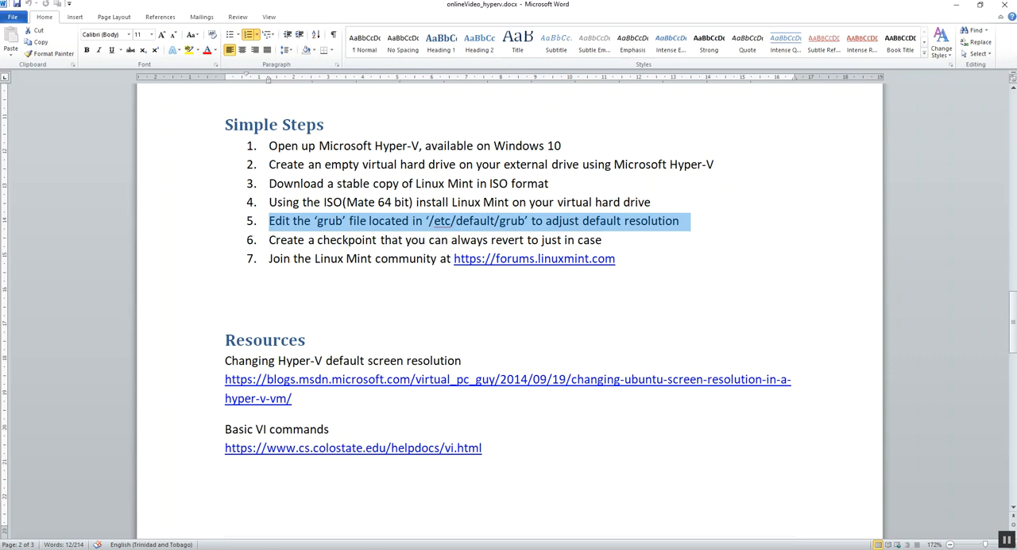
Switch to the TestMachine connection window and log in to Linux Mint with the account password
{"action": "mouse_move", "coordinate": [322, 548]}
{"action": "left_click", "coordinate": [324, 517]}
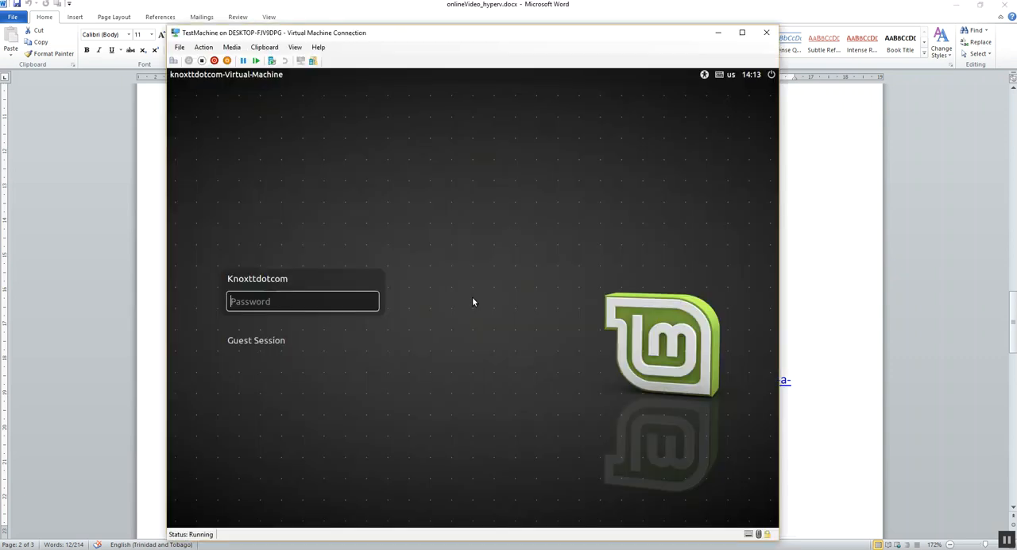
{"action": "type", "text": "•••••••••"}
{"action": "key", "text": "Return"}
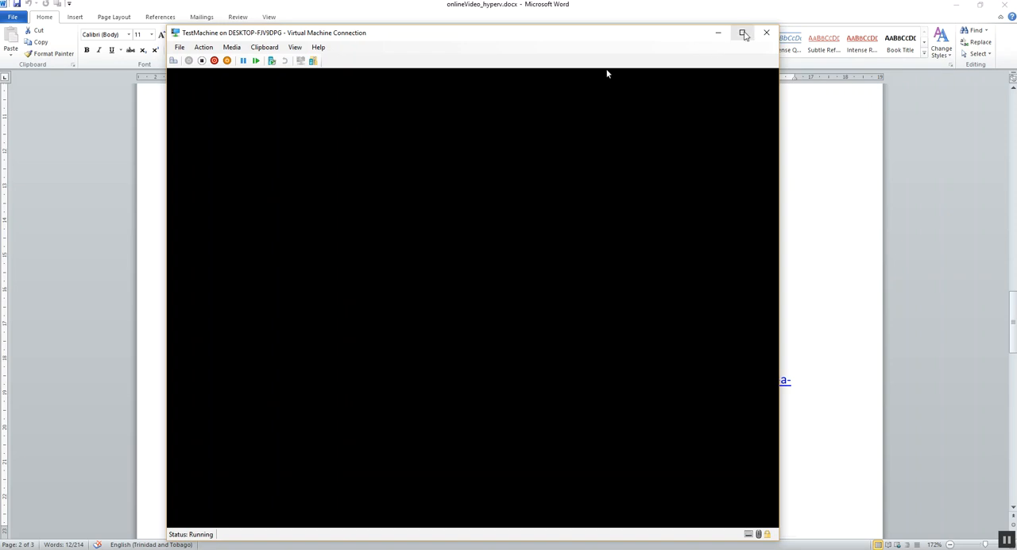
Maximize the TestMachine connection to full screen, open a terminal in Linux Mint, and close the Welcome Screen
{"action": "left_click", "coordinate": [742, 33]}
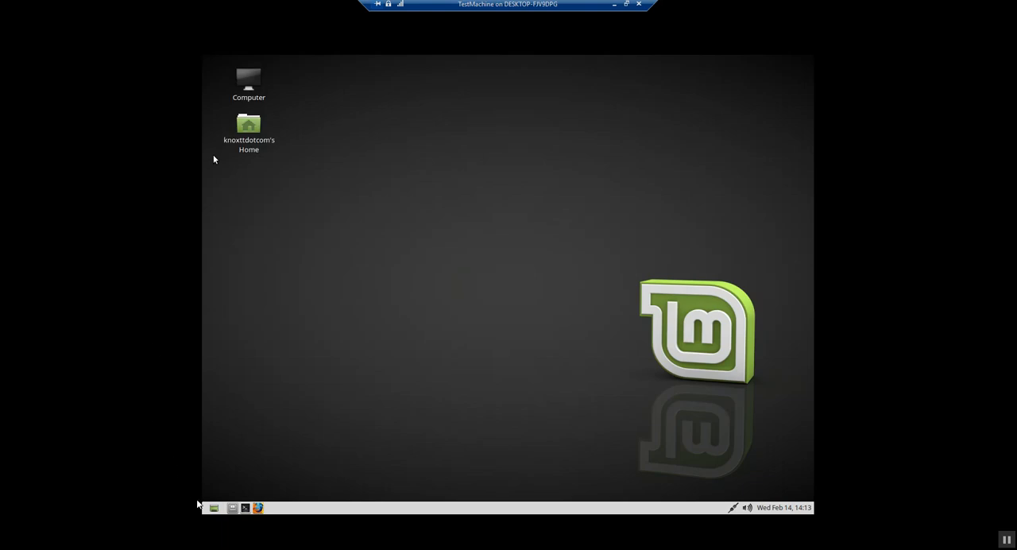
{"action": "left_click", "coordinate": [246, 508]}
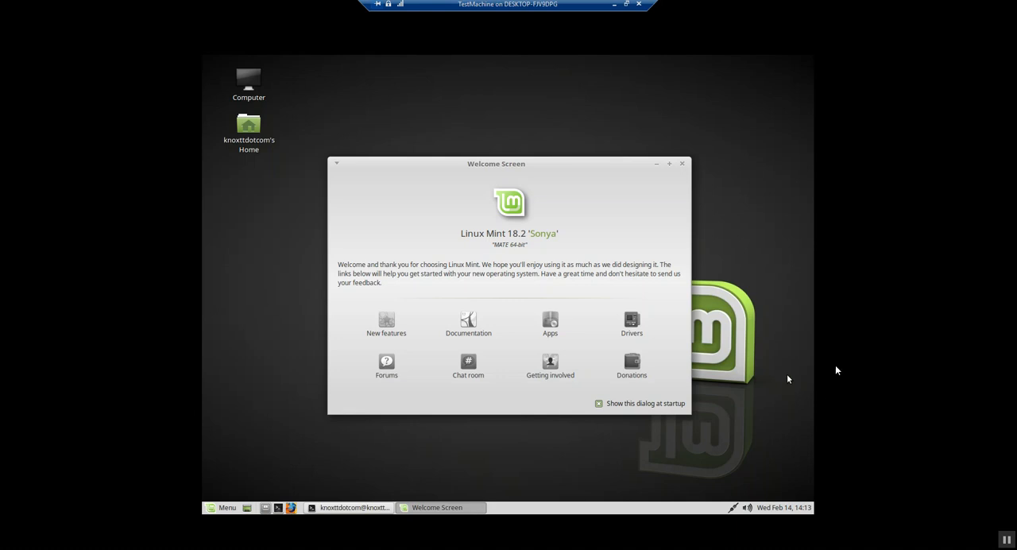
{"action": "left_click", "coordinate": [680, 164]}
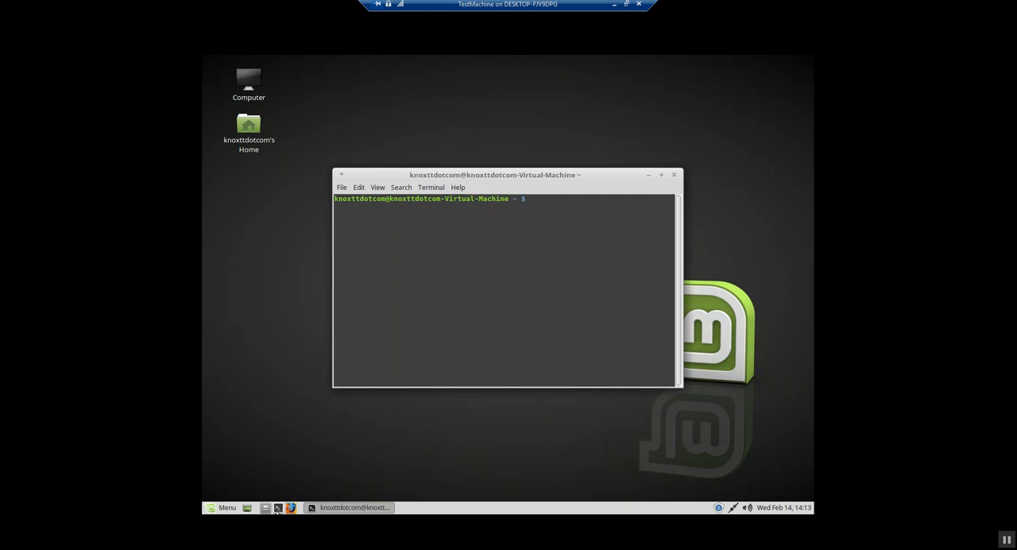
Open the grub file for editing with "sudo vi /etc/default/grub" and enter the account password
{"action": "type", "text": "sudo vi /etc/default"}
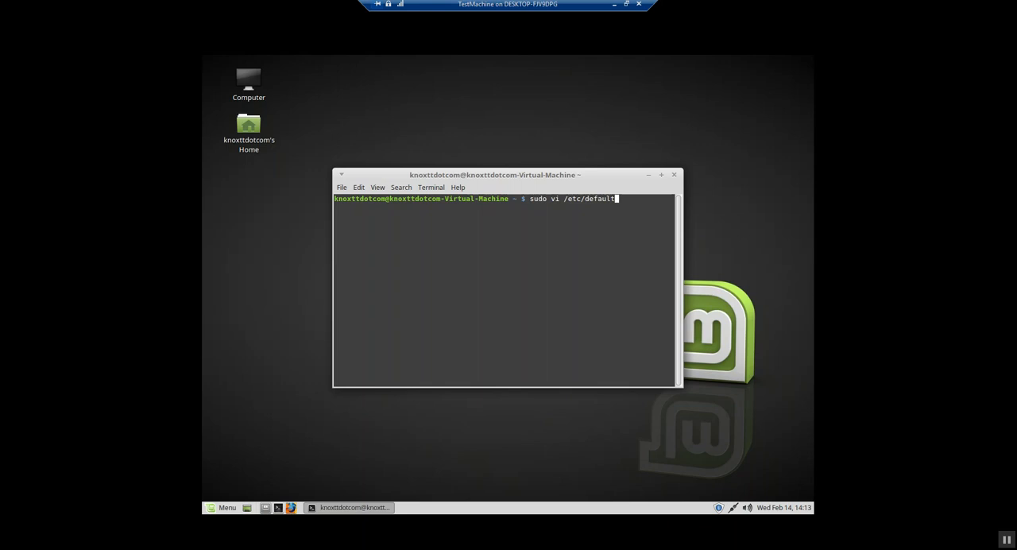
{"action": "type", "text": "/grub"}
{"action": "key", "text": "Return"}
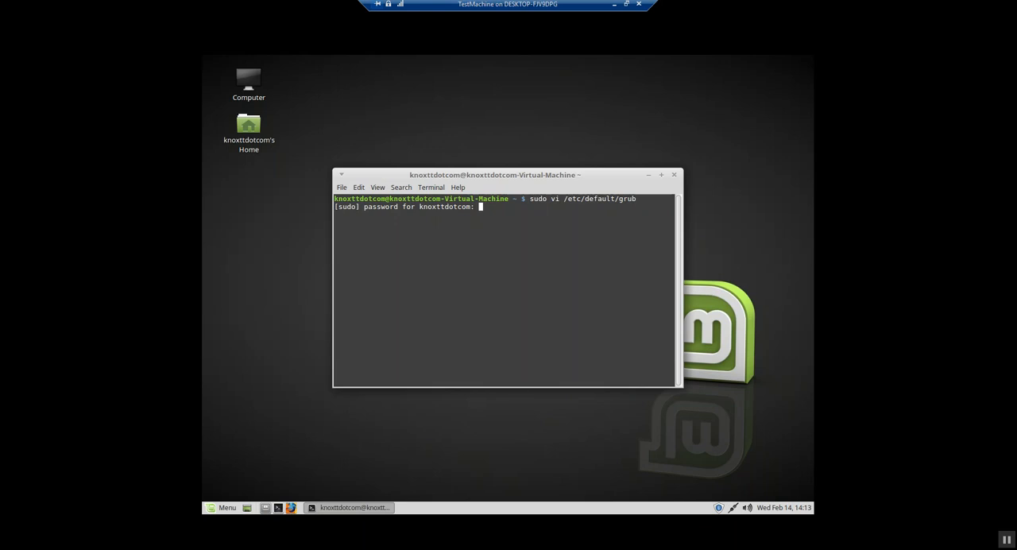
{"action": "key", "text": "Return"}
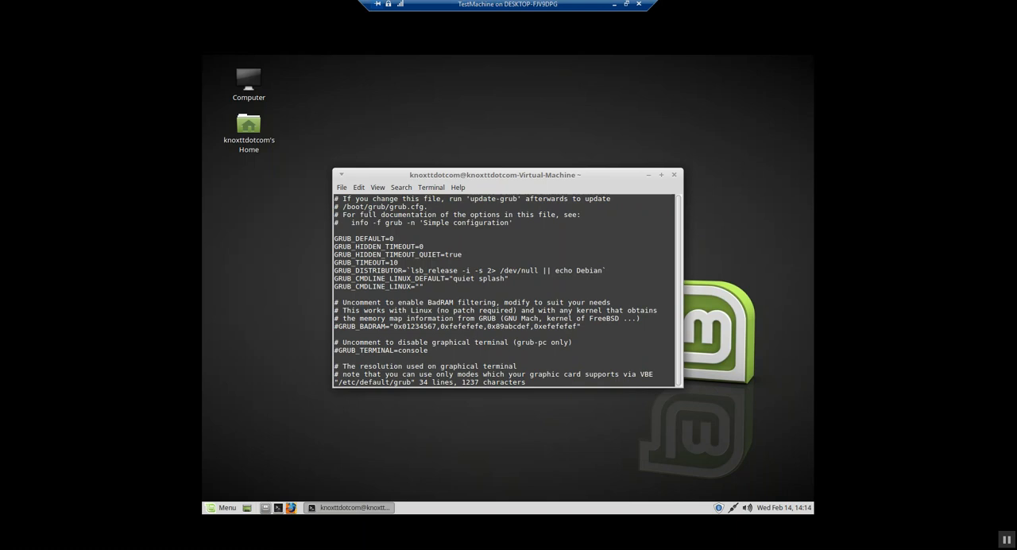
In the GRUB_CMDLINE_LINUX_DEFAULT line, insert " video" after "quiet splash" inside the quotes
{"action": "key", "text": "Down"}
{"action": "key", "text": "Down"}
{"action": "key", "text": "Down"}
{"action": "key", "text": "Down"}
{"action": "key", "text": "Down"}
{"action": "key", "text": "Down"}
{"action": "key", "text": "Down"}
{"action": "key", "text": "Down"}
{"action": "key", "text": "Down"}
{"action": "key", "text": "Down"}
{"action": "key", "text": "Right"}
{"action": "key", "text": "Right"}
{"action": "key", "text": "Right"}
{"action": "key", "text": "Right"}
{"action": "key", "text": "Right"}
{"action": "key", "text": "Right"}
{"action": "key", "text": "Right"}
{"action": "key", "text": "Right"}
{"action": "key", "text": "Right"}
{"action": "key", "text": "Right"}
{"action": "key", "text": "Right"}
{"action": "key", "text": "Right"}
{"action": "key", "text": "Right"}
{"action": "key", "text": "Right"}
{"action": "key", "text": "Right"}
{"action": "key", "text": "Right"}
{"action": "key", "text": "Right"}
{"action": "key", "text": "Right"}
{"action": "key", "text": "Right"}
{"action": "key", "text": "Right"}
{"action": "key", "text": "Right"}
{"action": "key", "text": "Right"}
{"action": "key", "text": "Right"}
{"action": "key", "text": "Right"}
{"action": "key", "text": "Right"}
{"action": "key", "text": "Right"}
{"action": "key", "text": "Right"}
{"action": "key", "text": "Right"}
{"action": "key", "text": "Right"}
{"action": "key", "text": "Right"}
{"action": "key", "text": "Right"}
{"action": "key", "text": "Right"}
{"action": "key", "text": "Right"}
{"action": "key", "text": "Right"}
{"action": "key", "text": "Right"}
{"action": "type", "text": "i "}
{"action": "type", "text": "video"}
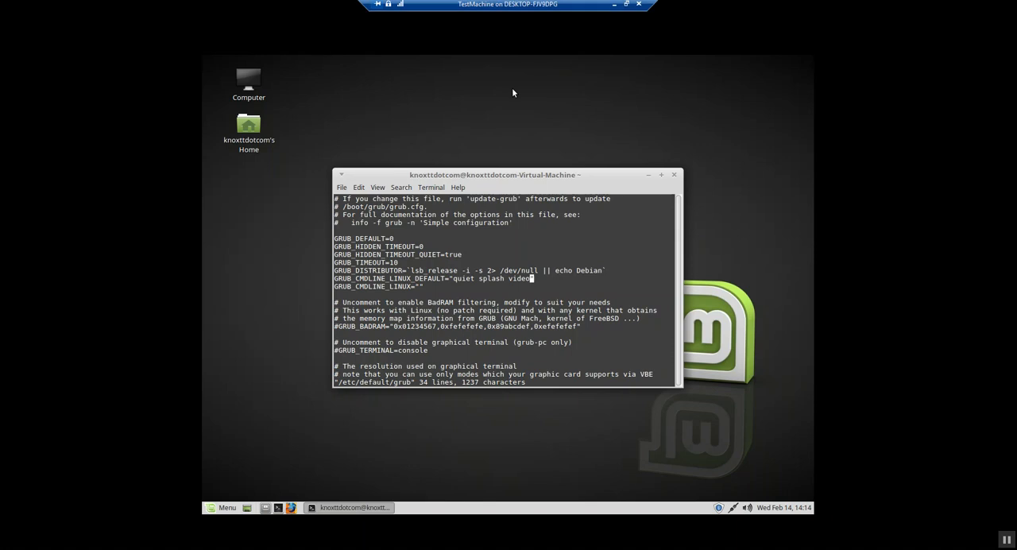
Switch to the browser, check the video parameter syntax in the Ubuntu screen resolution article, and return to TestMachine
{"action": "left_click", "coordinate": [614, 6]}
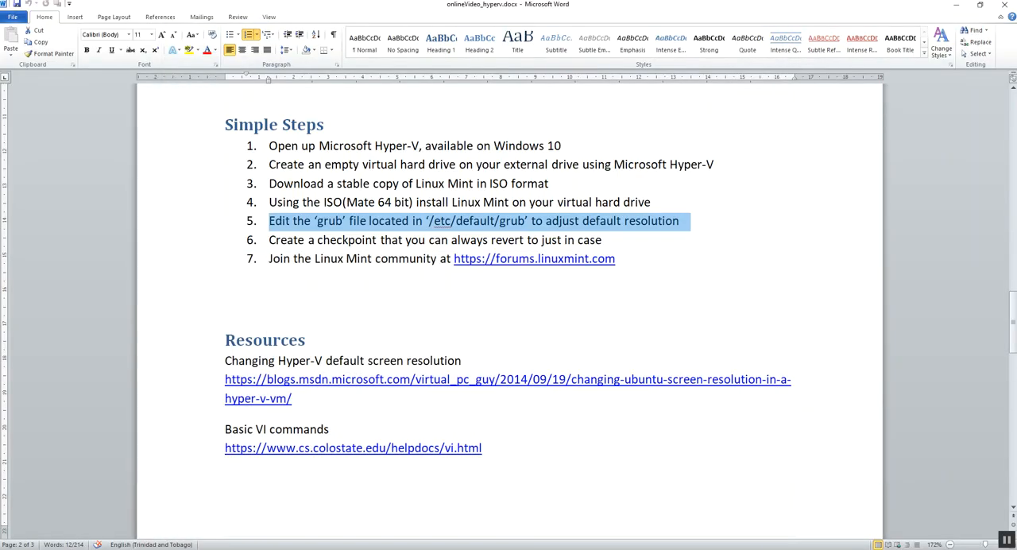
{"action": "left_click", "coordinate": [167, 501]}
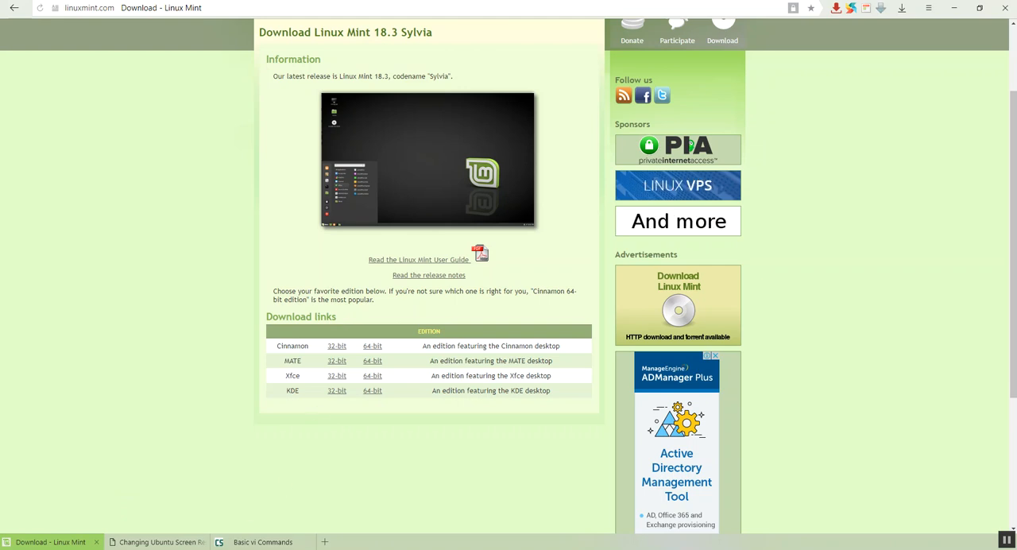
{"action": "left_click", "coordinate": [186, 541]}
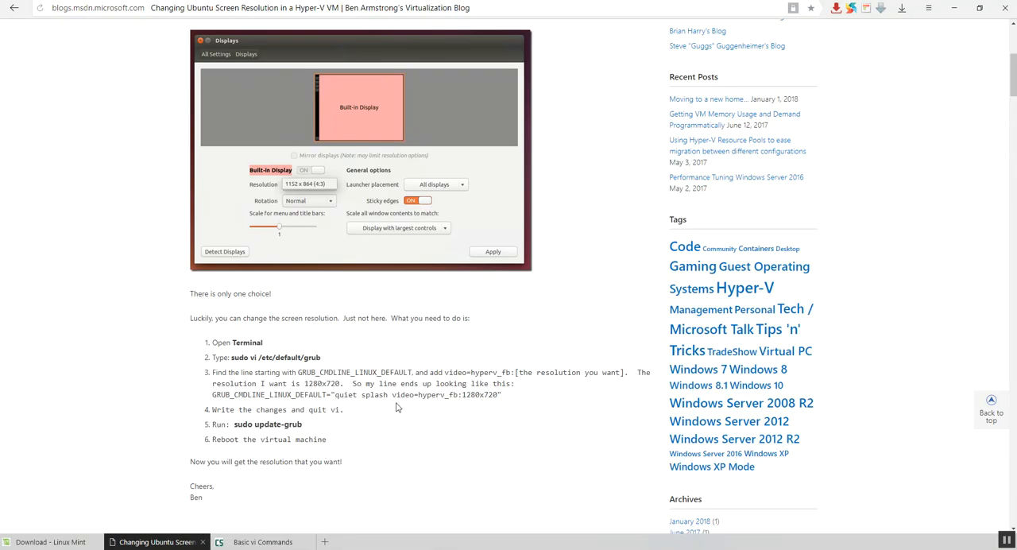
{"action": "left_click", "coordinate": [316, 548]}
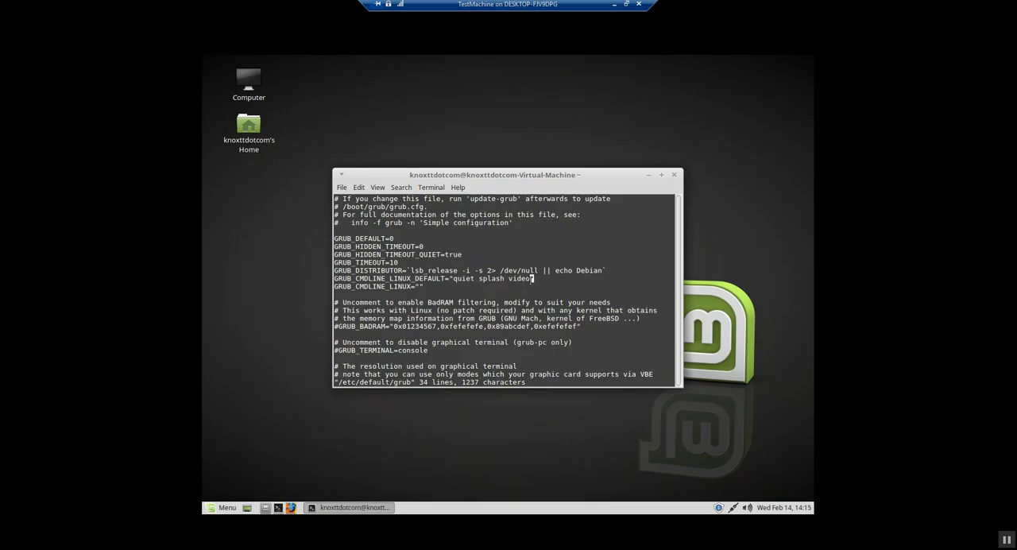
Complete the video parameter so that it reads "video=hyperv_fb:1920x1080"
{"action": "type", "text": "="}
{"action": "type", "text": "hyper"}
{"action": "type", "text": "v"}
{"action": "type", "text": "_fg"}
{"action": "type", "text": ":"}
{"action": "type", "text": "1920"}
{"action": "type", "text": "x108"}
{"action": "type", "text": "0"}
{"action": "key", "text": "Left"}
{"action": "key", "text": "Left"}
{"action": "key", "text": "Left"}
{"action": "key", "text": "Left"}
{"action": "key", "text": "Left"}
{"action": "key", "text": "Left"}
{"action": "key", "text": "Left"}
{"action": "key", "text": "Left"}
{"action": "key", "text": "Left"}
{"action": "key", "text": "Left"}
{"action": "key", "text": "Left"}
{"action": "type", "text": "b"}
Write the changes to the grub file and quit vi with ":wq"
{"action": "type", "text": ":"}
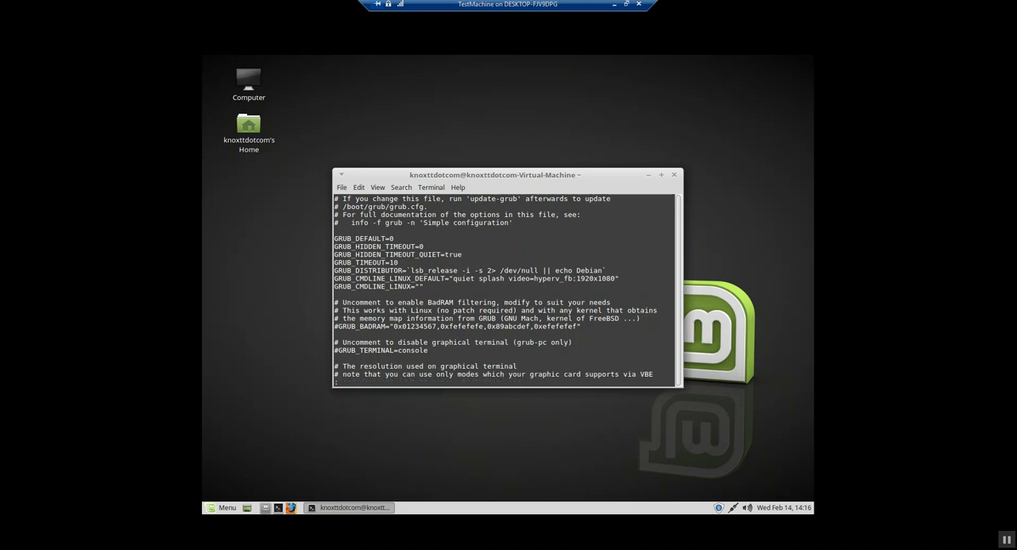
{"action": "type", "text": "wq"}
{"action": "key", "text": "Return"}
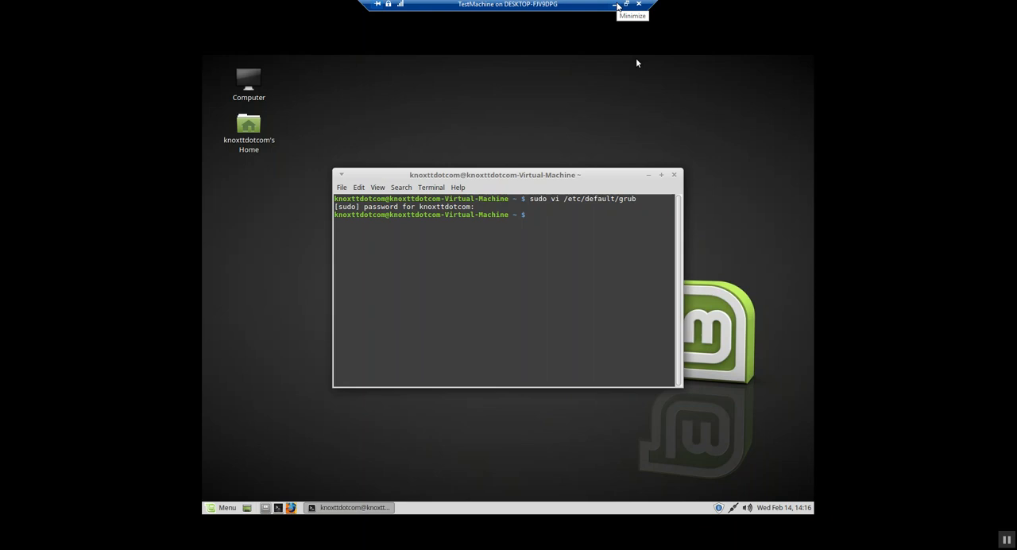
Switch to the browser, review the resolution article's address and remaining instructions, and return to TestMachine
{"action": "left_click", "coordinate": [616, 7]}
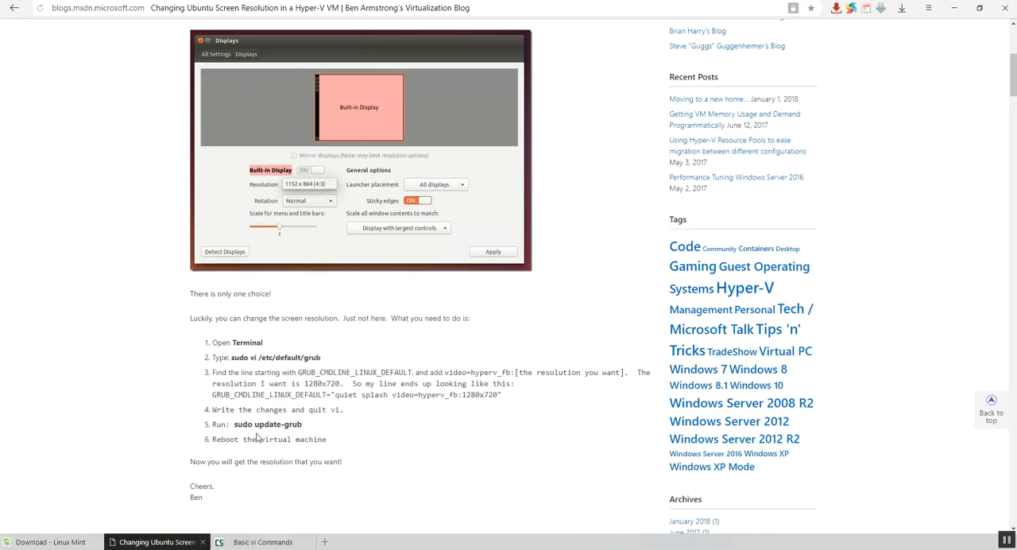
{"action": "mouse_move", "coordinate": [322, 546]}
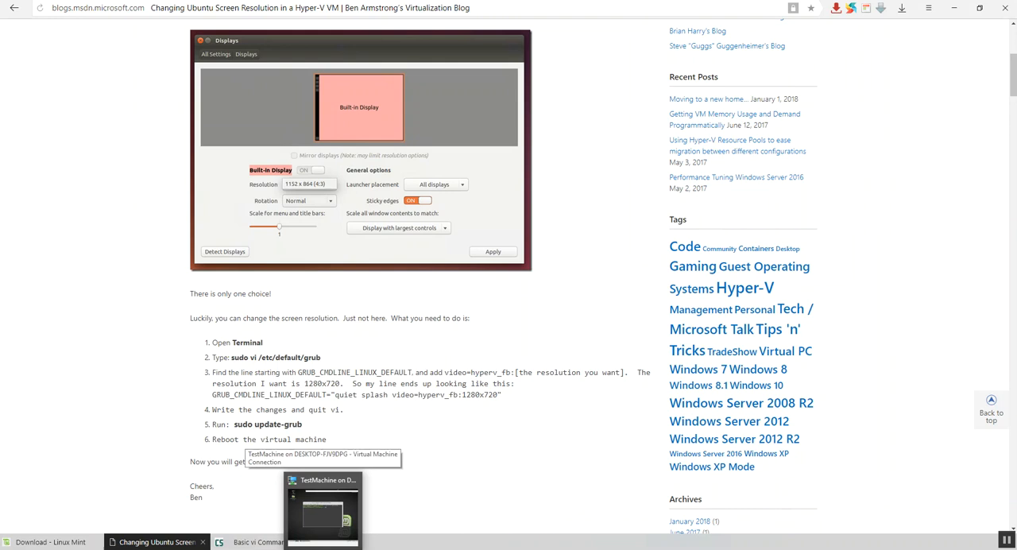
{"action": "scroll", "coordinate": [279, 416], "scroll_direction": "up", "scroll_amount": 4}
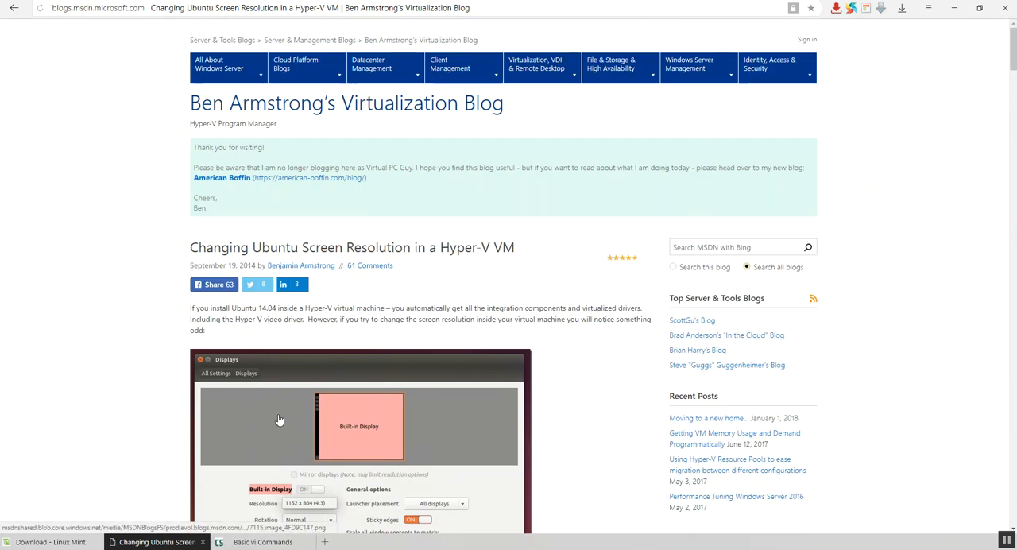
{"action": "left_click", "coordinate": [208, 14]}
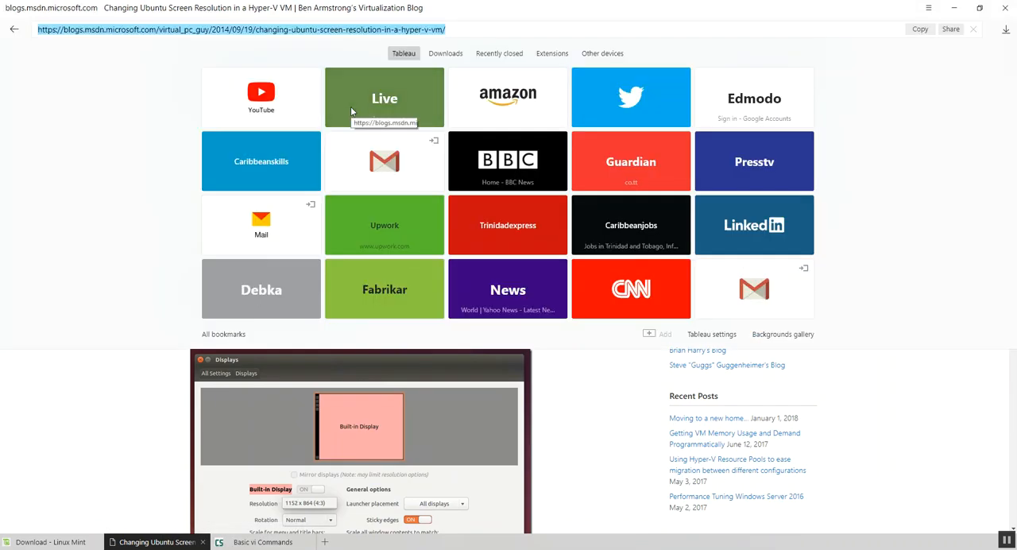
{"action": "key", "text": "alt+Tab"}
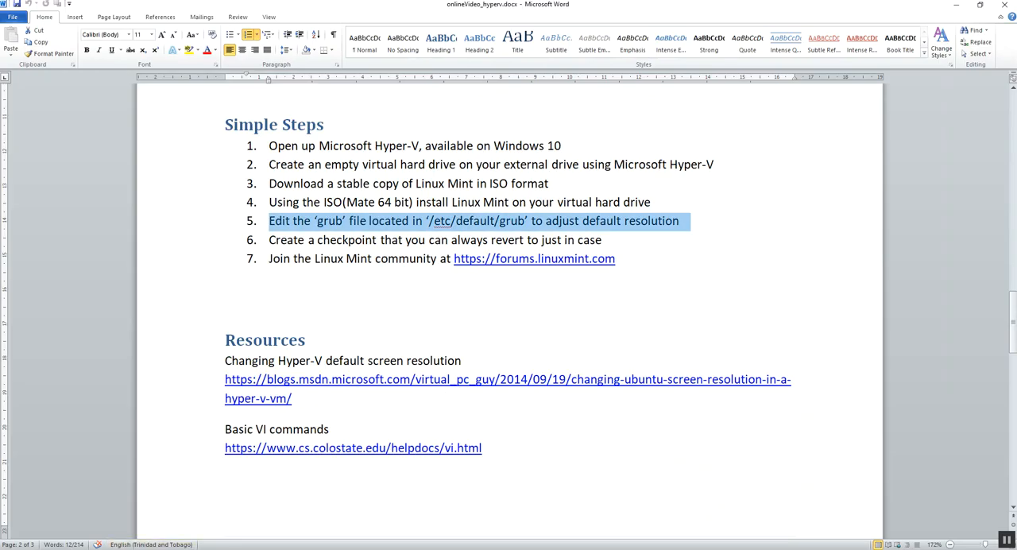
{"action": "left_click", "coordinate": [168, 548]}
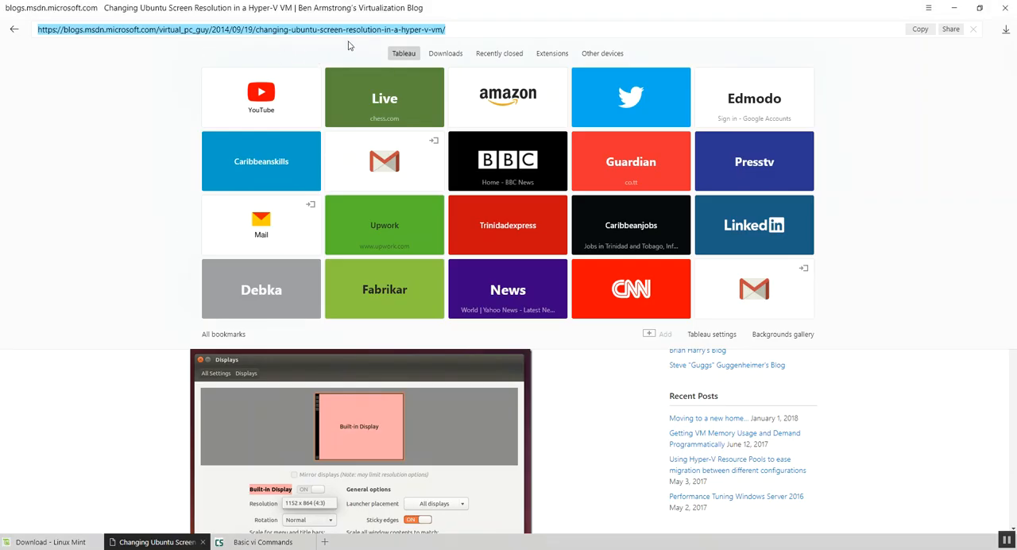
{"action": "left_click", "coordinate": [77, 390]}
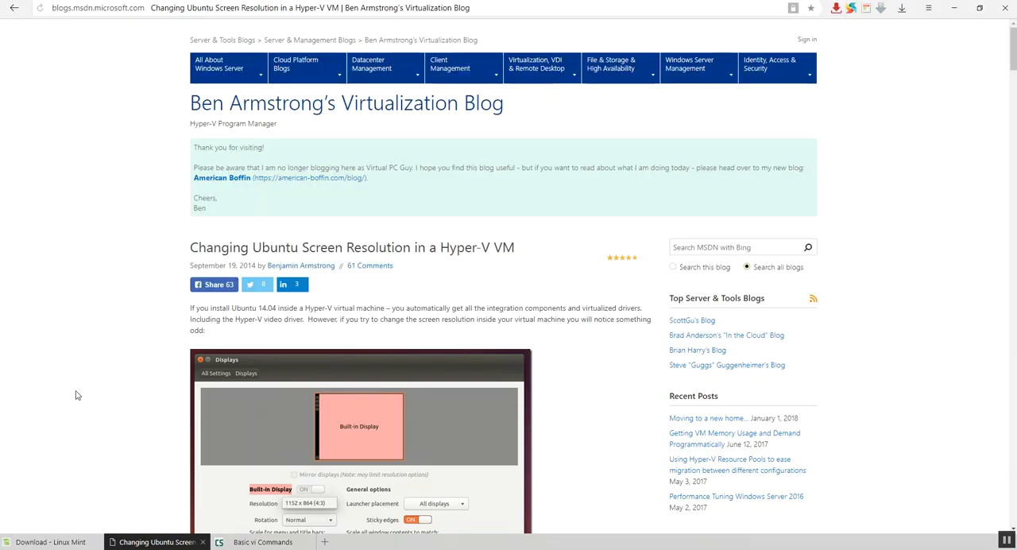
{"action": "scroll", "coordinate": [77, 393], "scroll_direction": "down", "scroll_amount": 3}
{"action": "scroll", "coordinate": [77, 395], "scroll_direction": "down", "scroll_amount": 3}
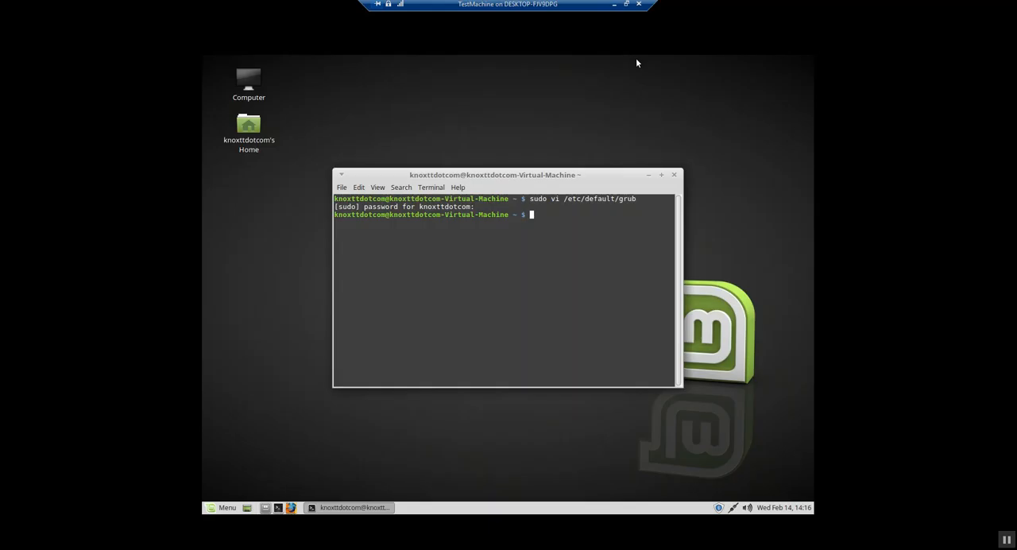
Run "sudo update-grub" in the terminal to regenerate the grub configuration
{"action": "type", "text": "sudo update-grub"}
{"action": "left_click", "coordinate": [614, 4]}
{"action": "left_click", "coordinate": [324, 549]}
{"action": "key", "text": "Return"}
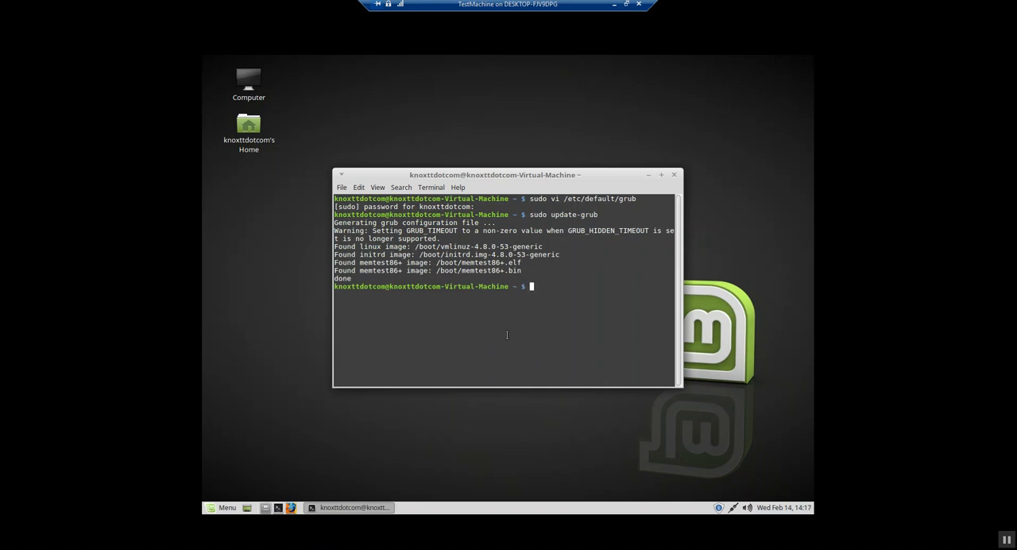
Restart the Linux Mint virtual machine from its system shutdown options
{"action": "left_click", "coordinate": [223, 511]}
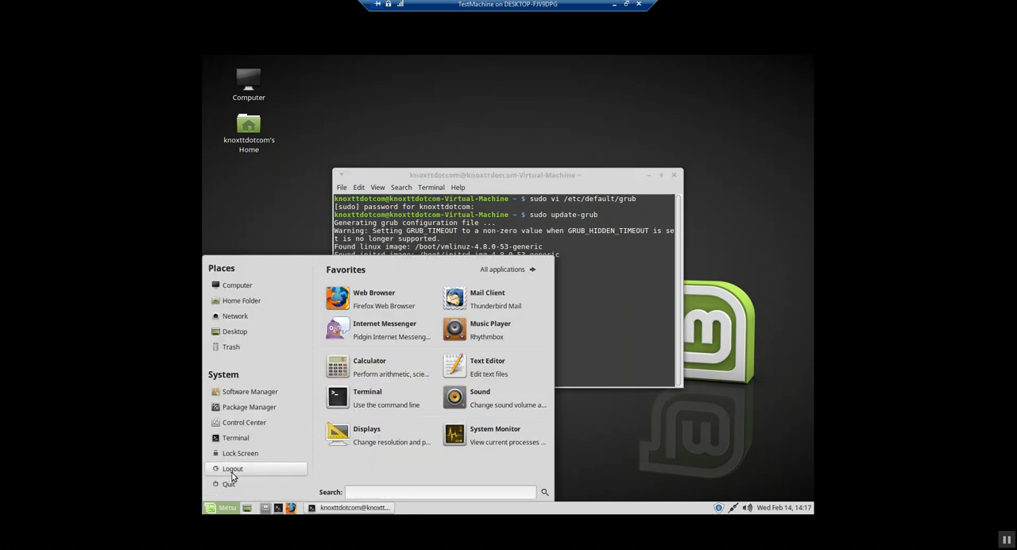
{"action": "left_click", "coordinate": [236, 483]}
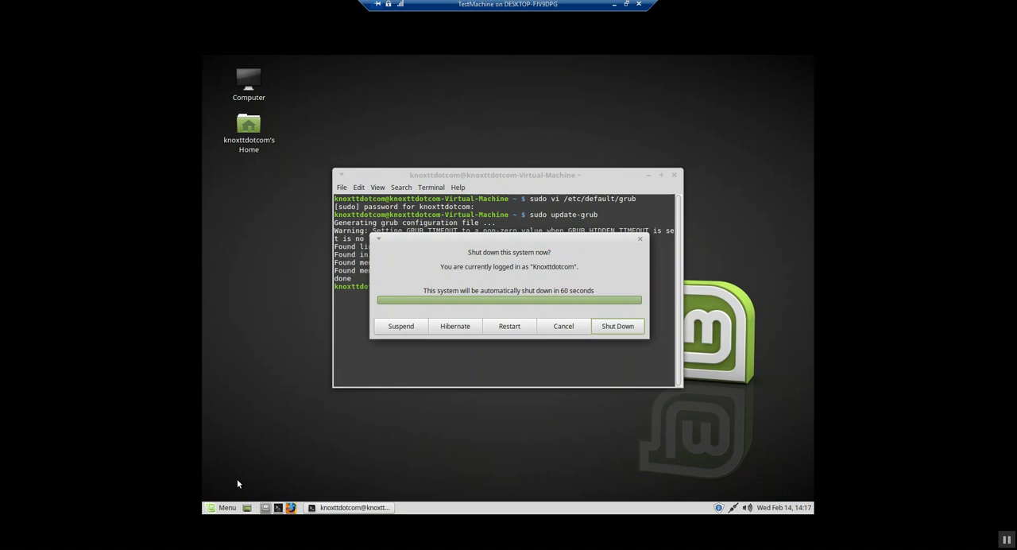
{"action": "left_click", "coordinate": [513, 329]}
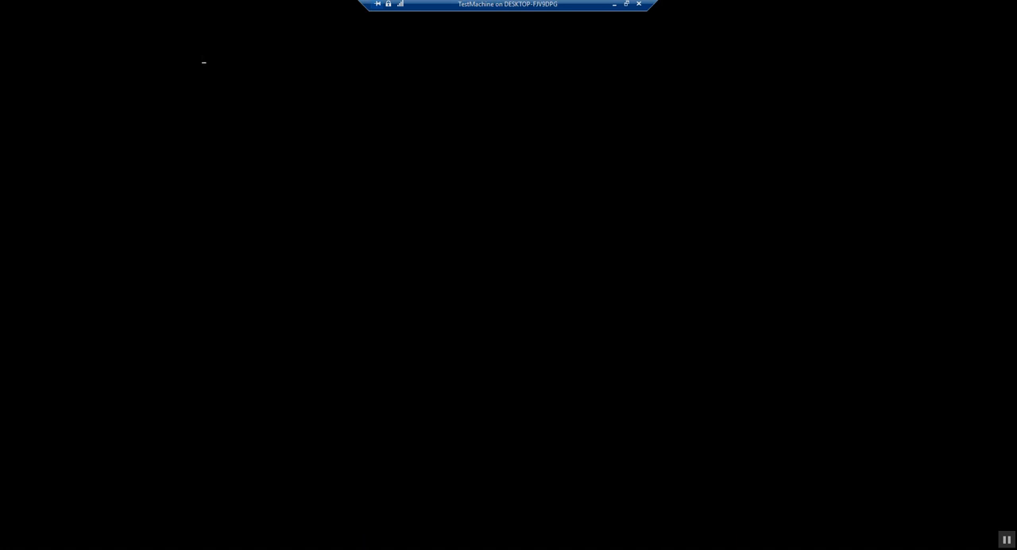